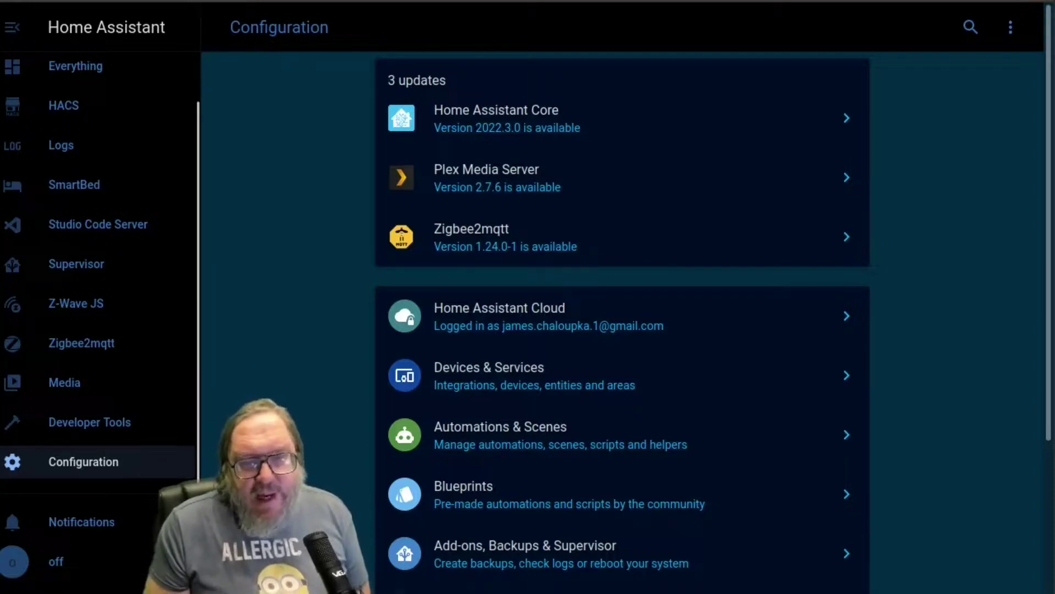
# Go to the HACS store and show its downloaded custom integrations.
pyautogui.scroll(1, 82, 152)
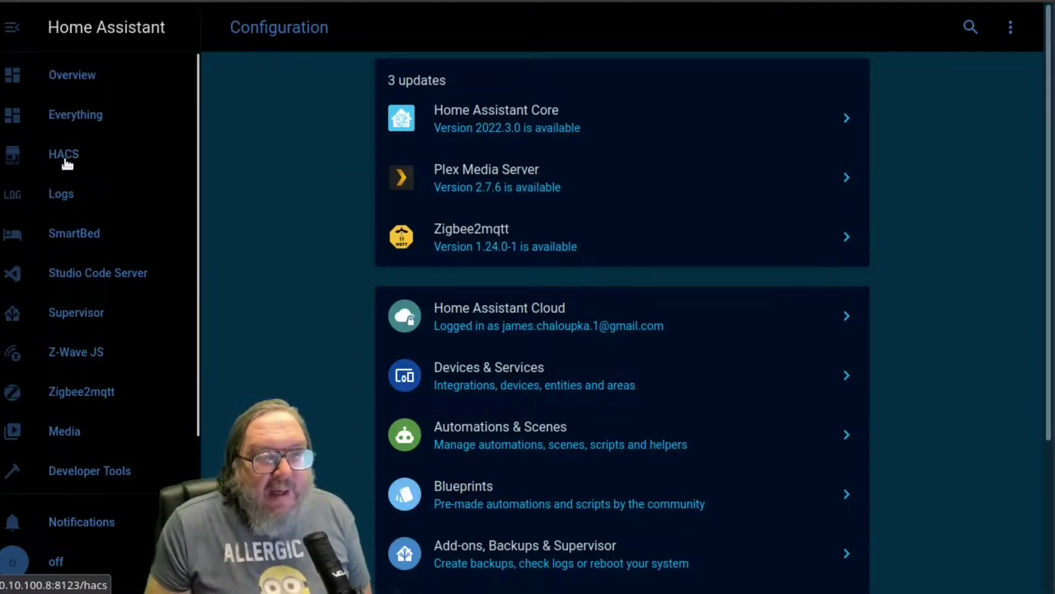
pyautogui.click(83, 157)
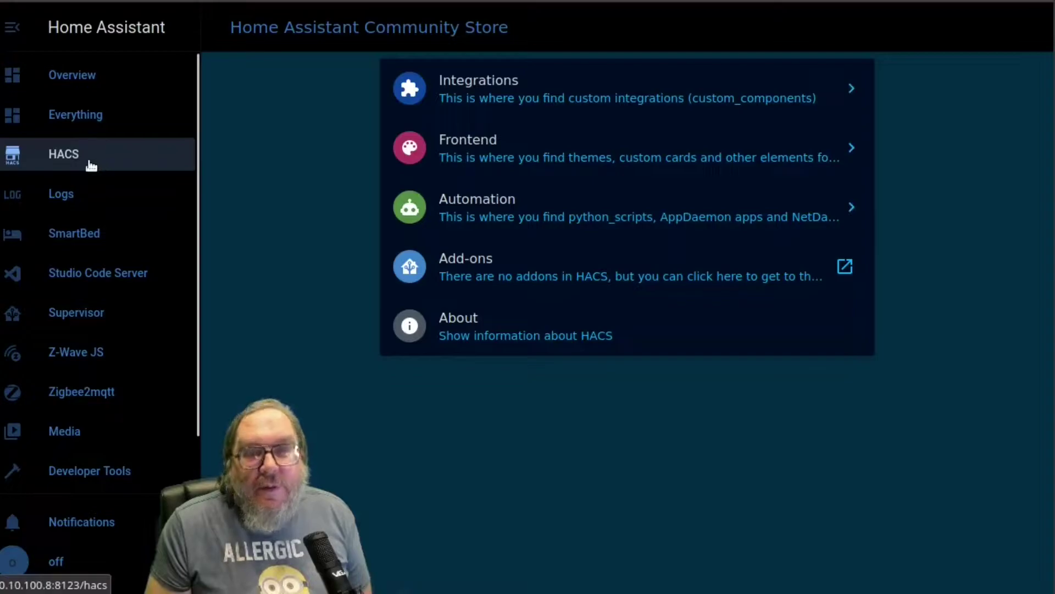
pyautogui.click(604, 101)
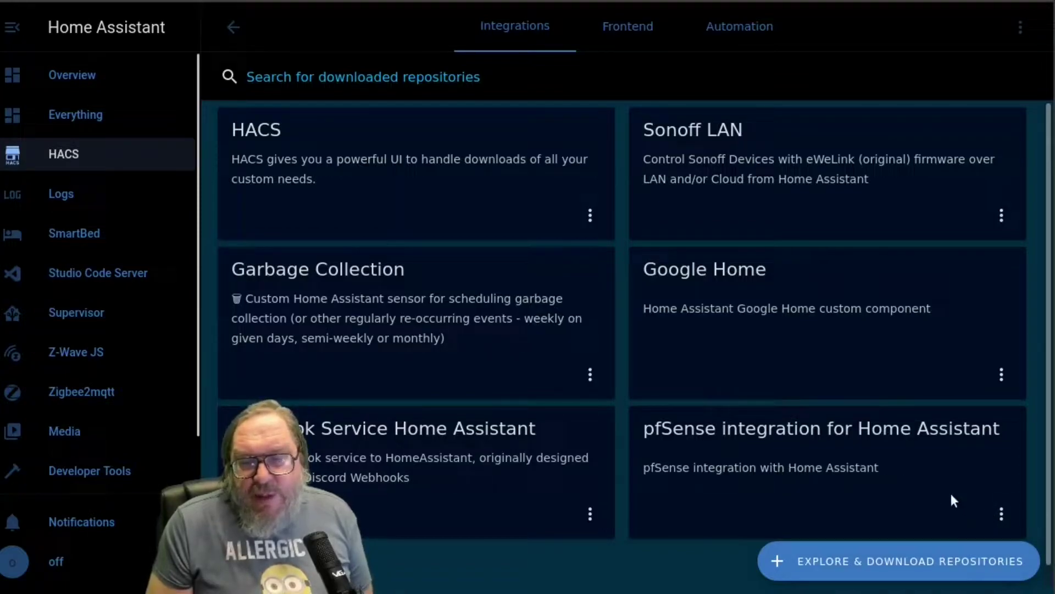
# Read the information page of the pfSense integration in HACS, including its entities and services, and close it.
pyautogui.click(1001, 514)
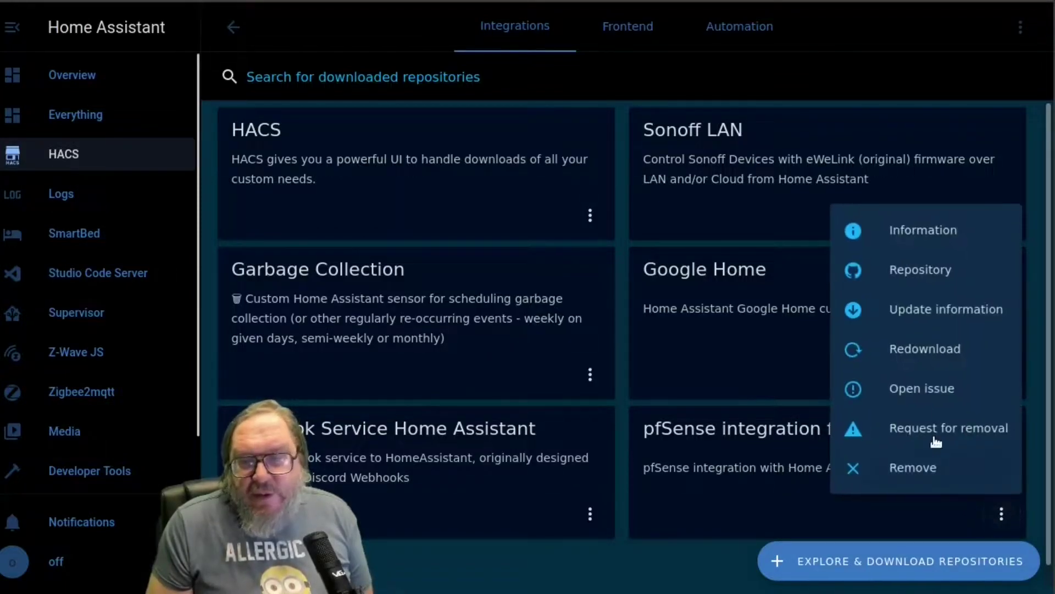
pyautogui.click(917, 232)
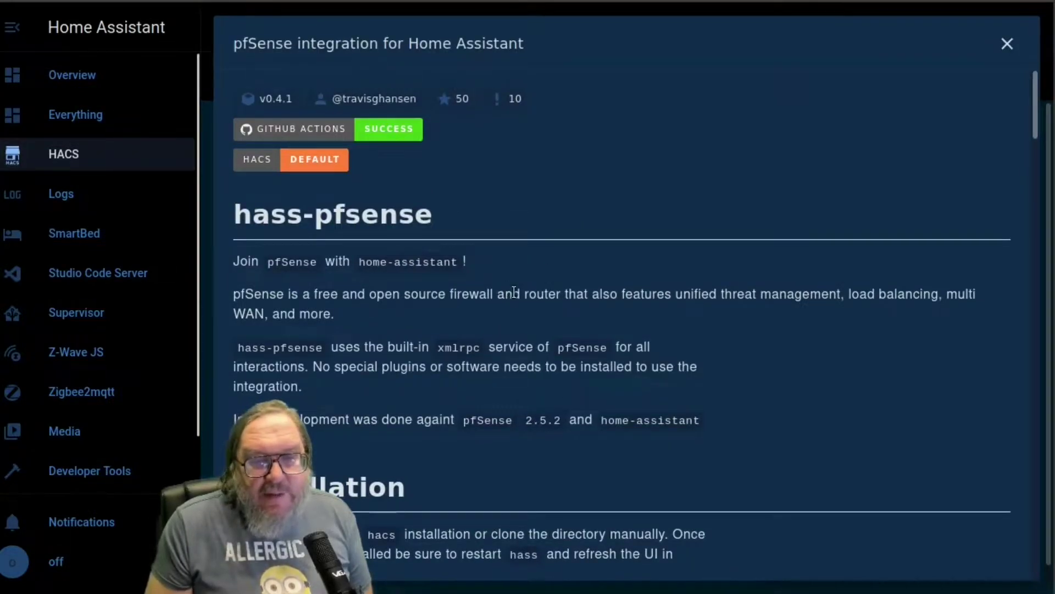
pyautogui.scroll(-14, 514, 292)
pyautogui.scroll(-4, 517, 318)
pyautogui.scroll(3, 518, 318)
pyautogui.scroll(-18, 518, 318)
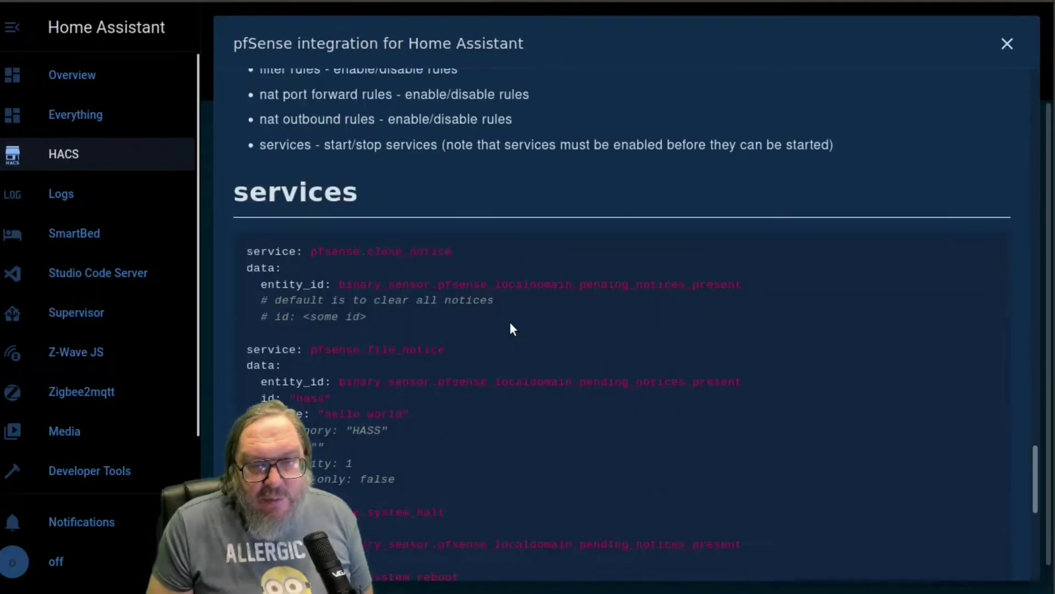
pyautogui.scroll(-3, 510, 328)
pyautogui.scroll(15, 735, 169)
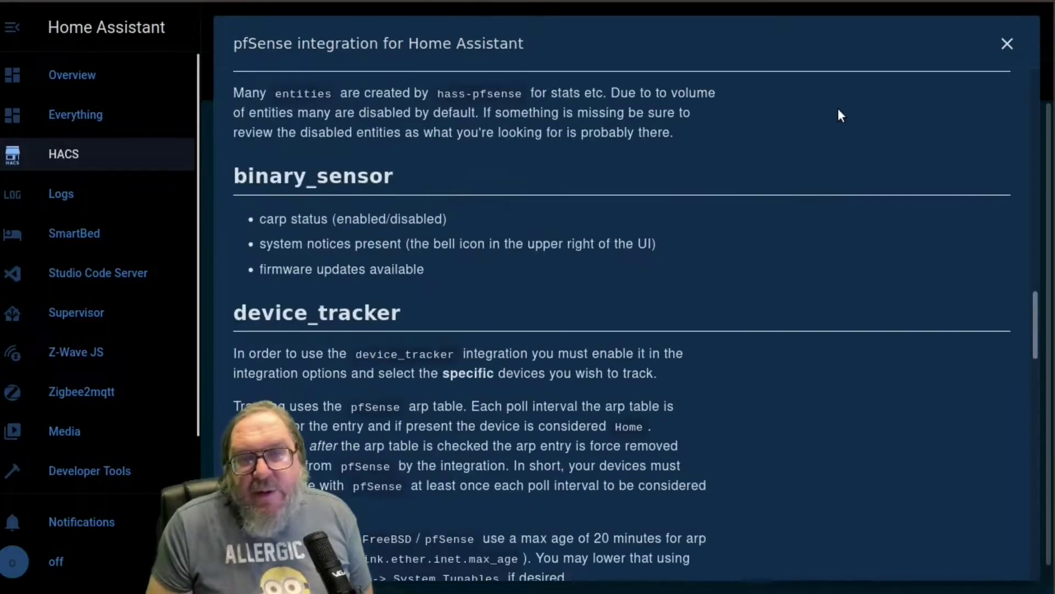
pyautogui.click(1007, 43)
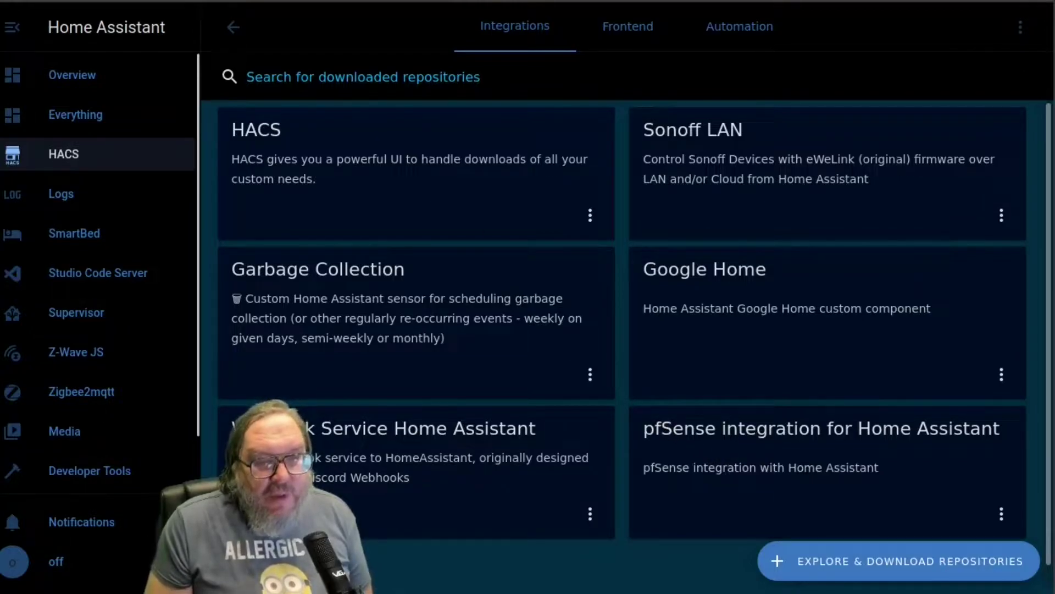
# Go to the Devices & Services section of the Home Assistant configuration.
pyautogui.scroll(-1, 85, 388)
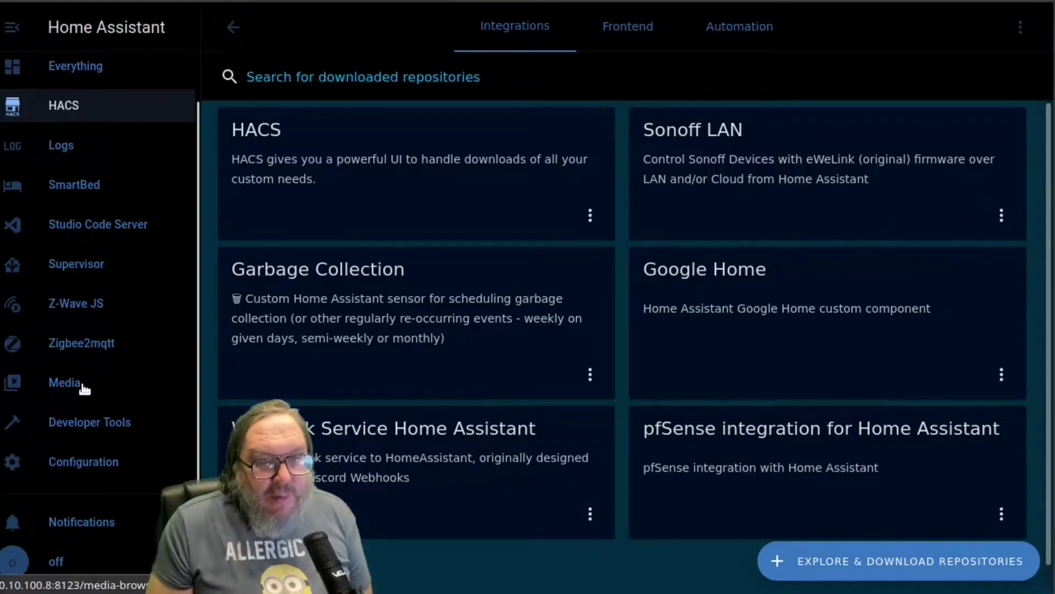
pyautogui.click(75, 473)
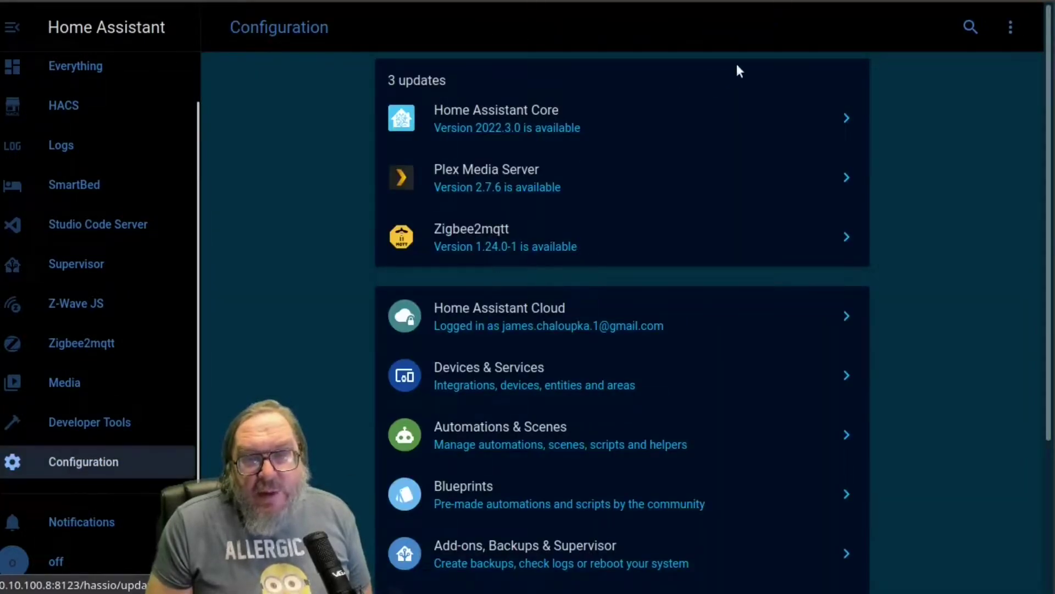
pyautogui.click(487, 388)
pyautogui.click(477, 387)
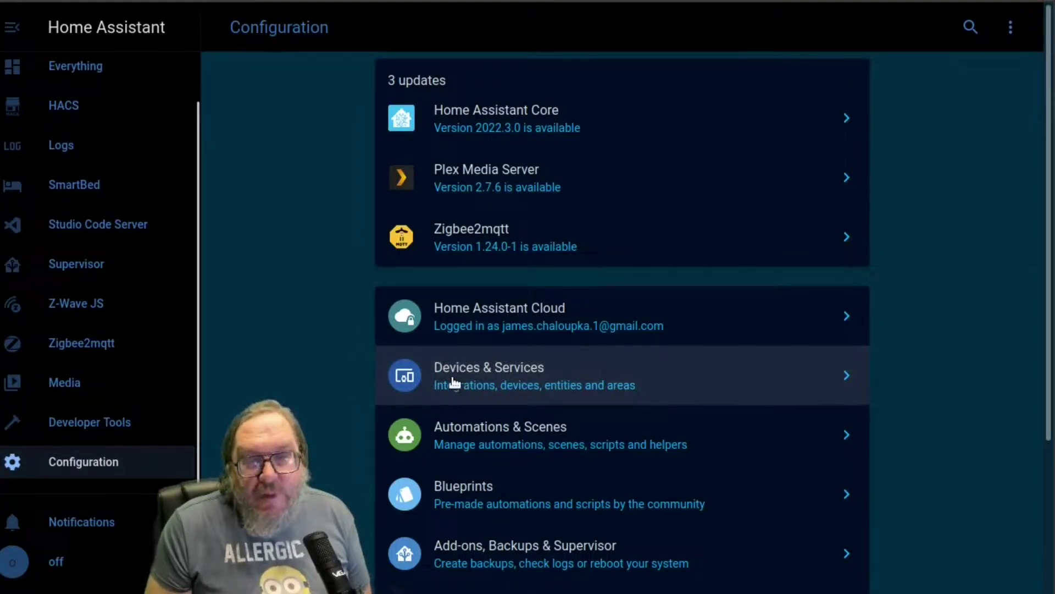
pyautogui.click(497, 377)
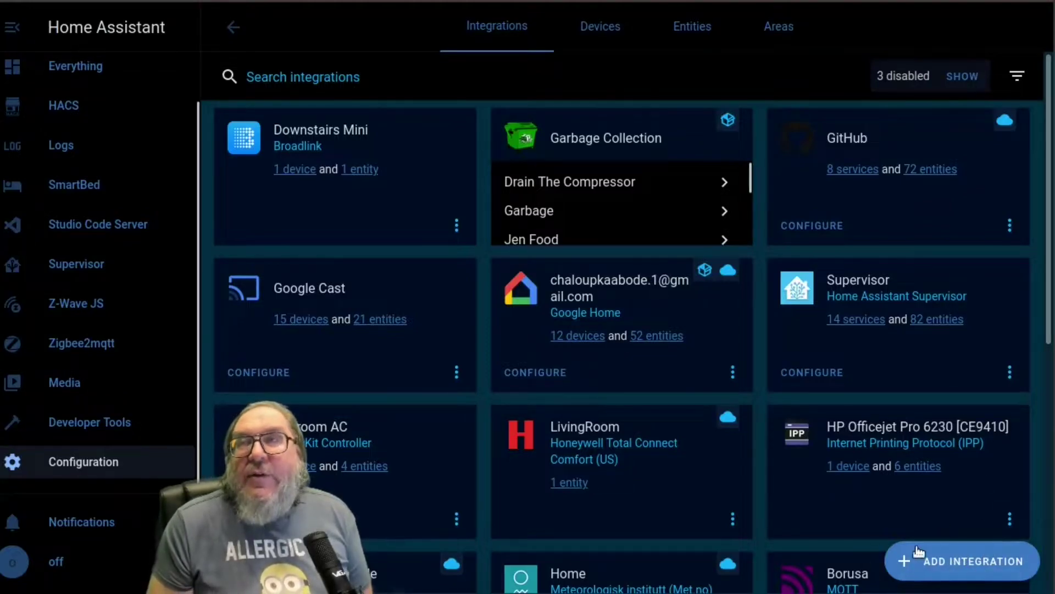
# Start setting up a new pfSense integration to review its connection form, and close the form without adding the integration.
pyautogui.click(943, 562)
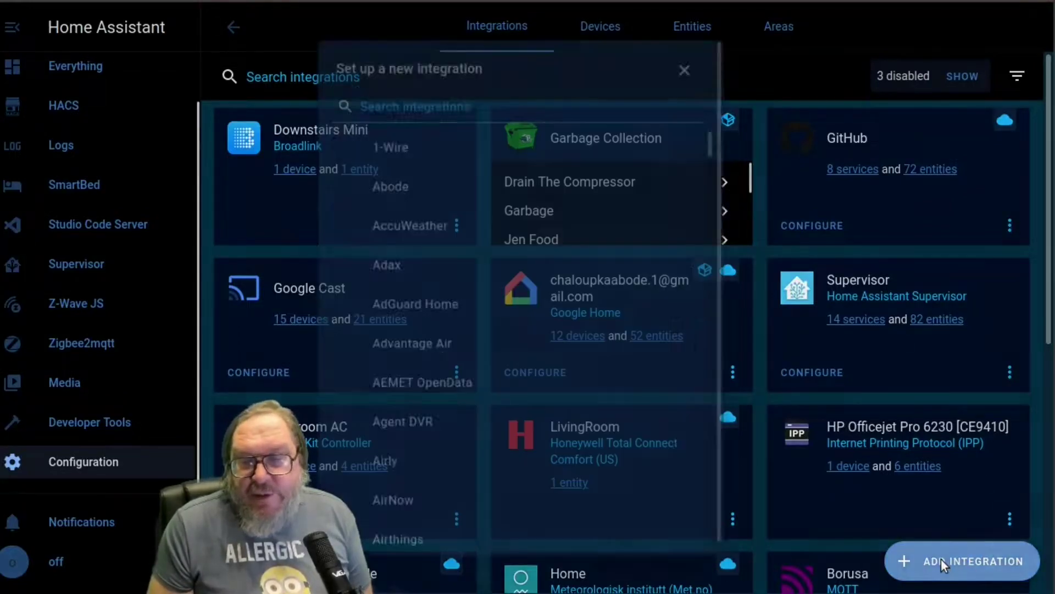
pyautogui.scroll(-15, 567, 279)
pyautogui.scroll(-20, 447, 266)
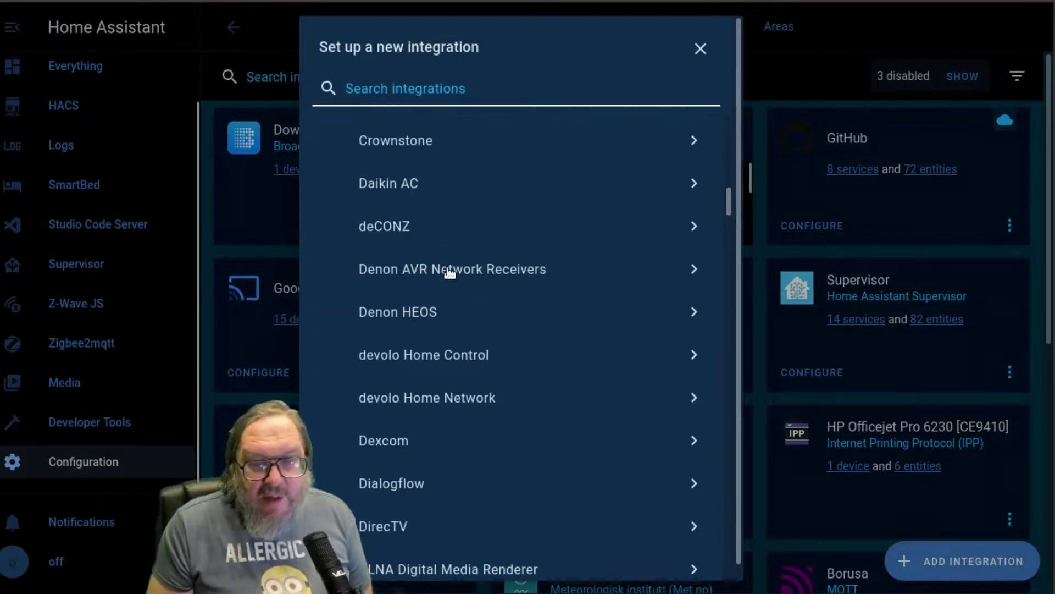
pyautogui.scroll(-20, 451, 275)
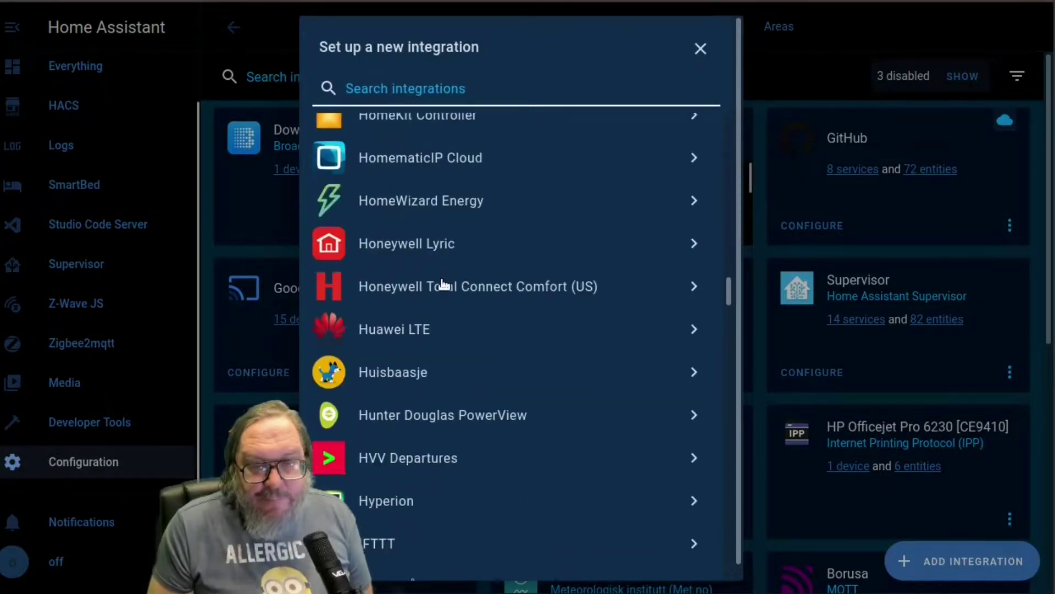
pyautogui.scroll(-20, 438, 275)
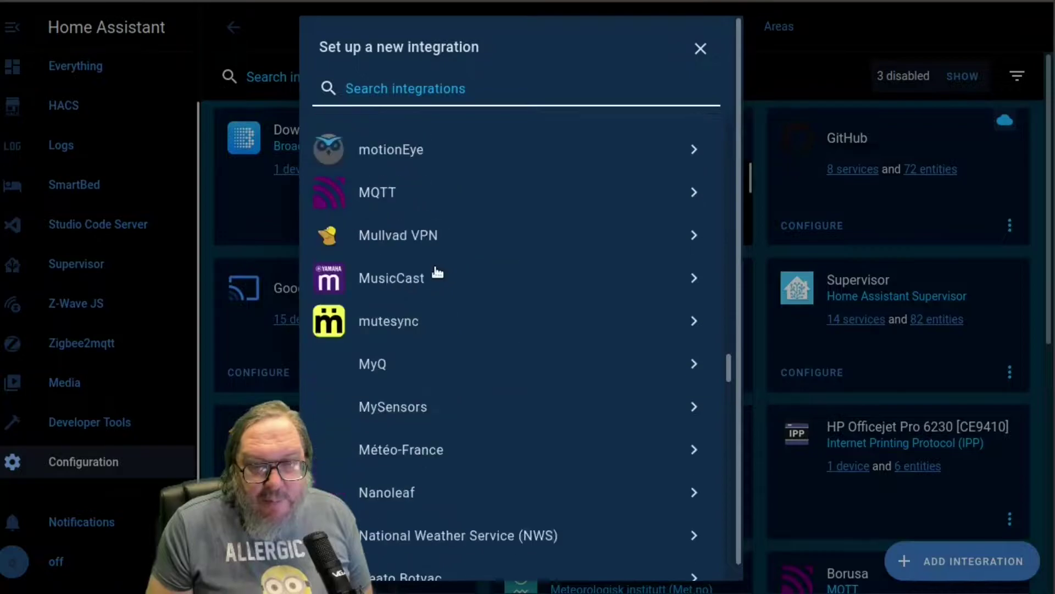
pyautogui.scroll(-15, 434, 272)
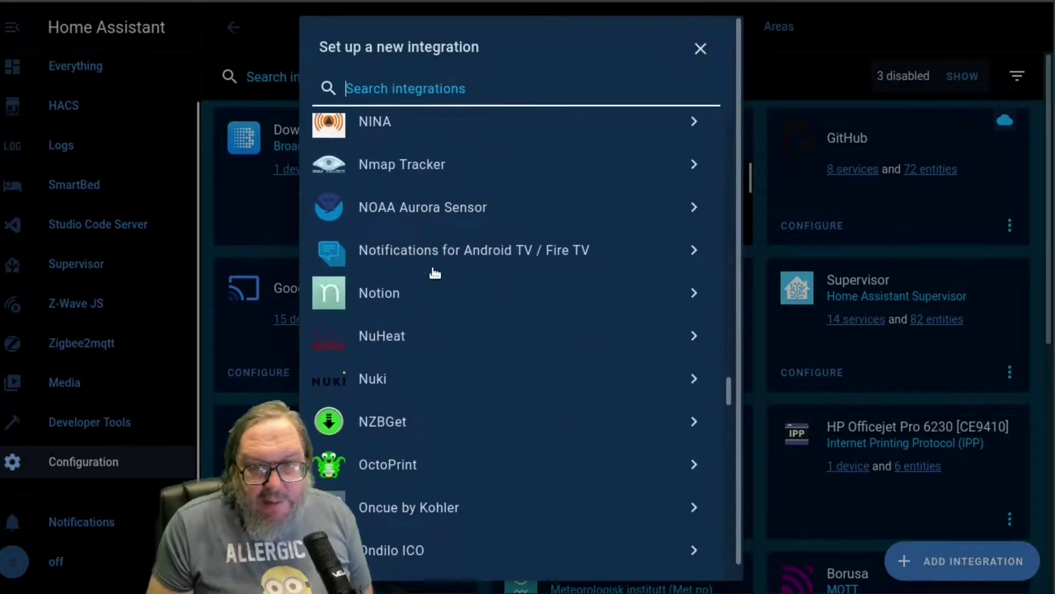
pyautogui.scroll(-1, 434, 272)
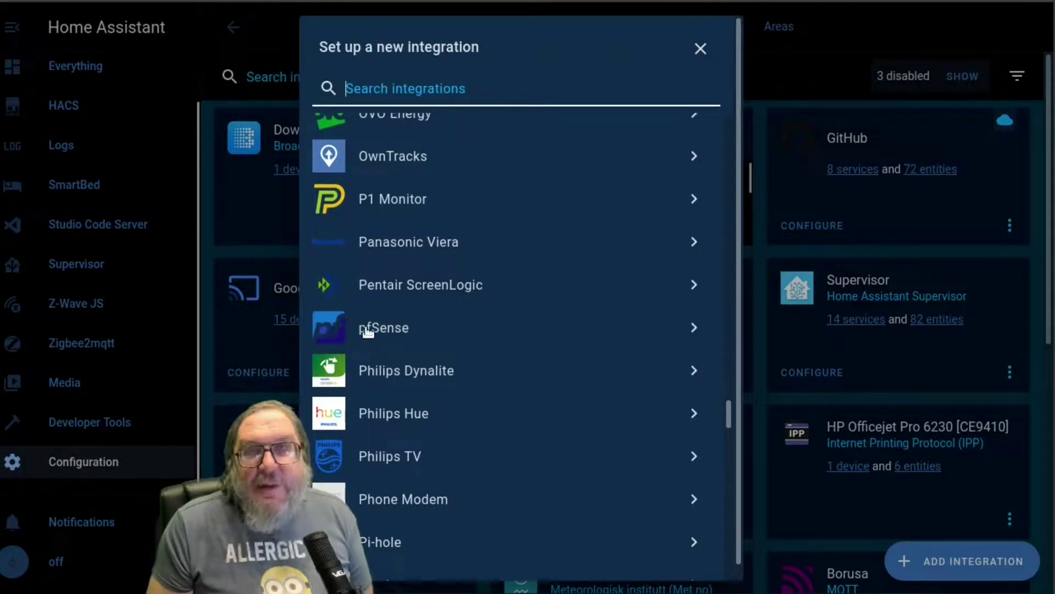
pyautogui.click(376, 324)
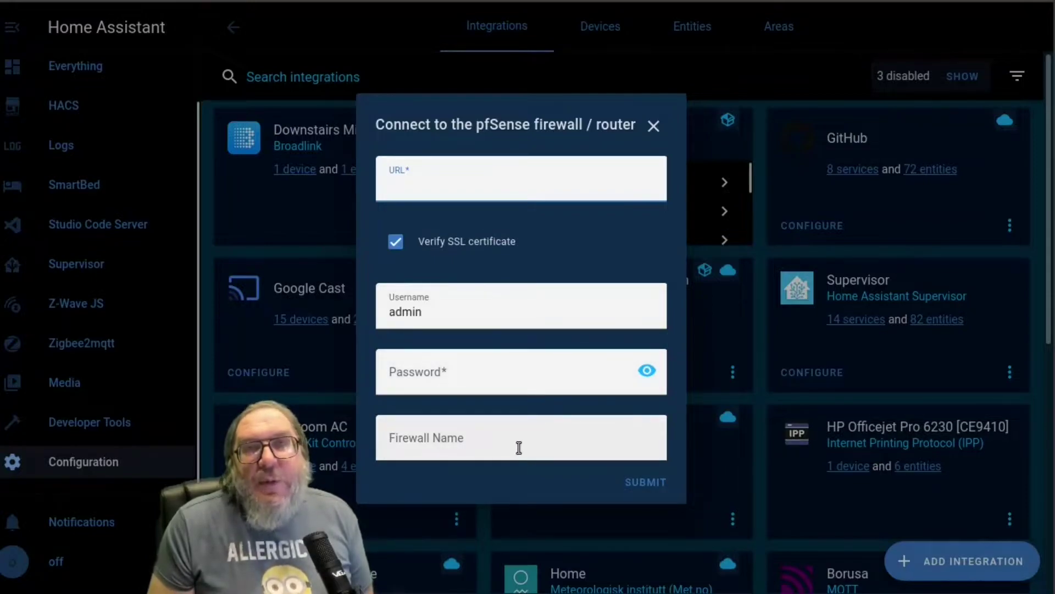
pyautogui.press('Return')
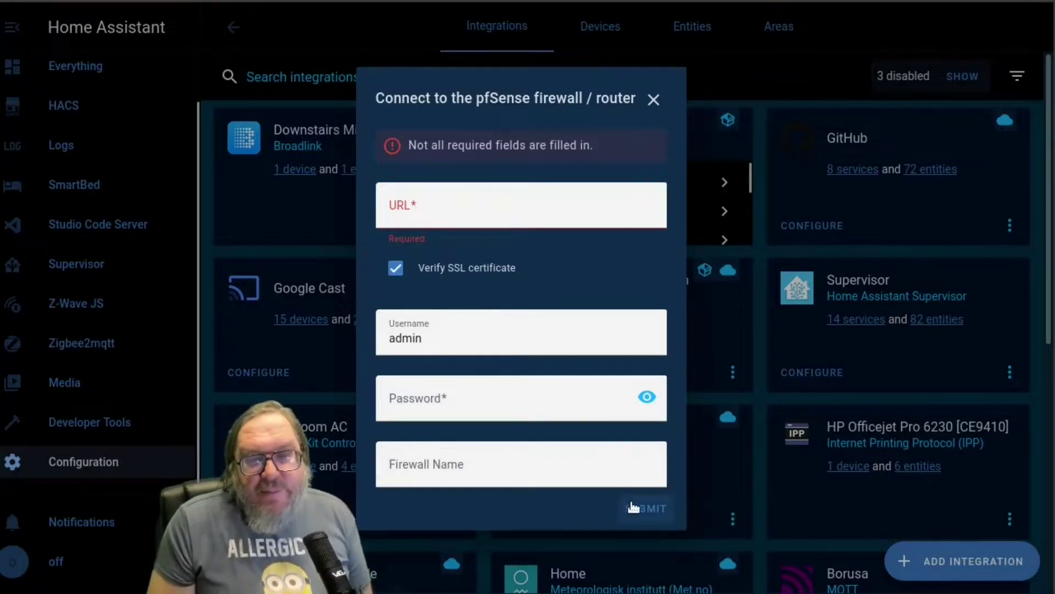
pyautogui.click(652, 100)
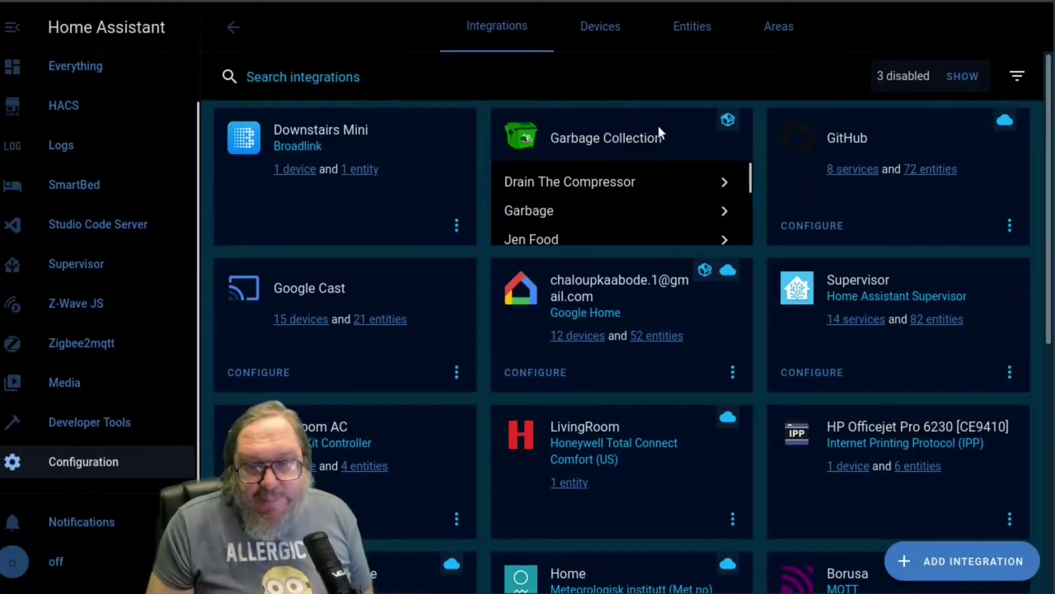
# Review the existing pfSense integration's system options and its scan interval and device tracker options, closing both dialogs without saving.
pyautogui.scroll(-8, 749, 500)
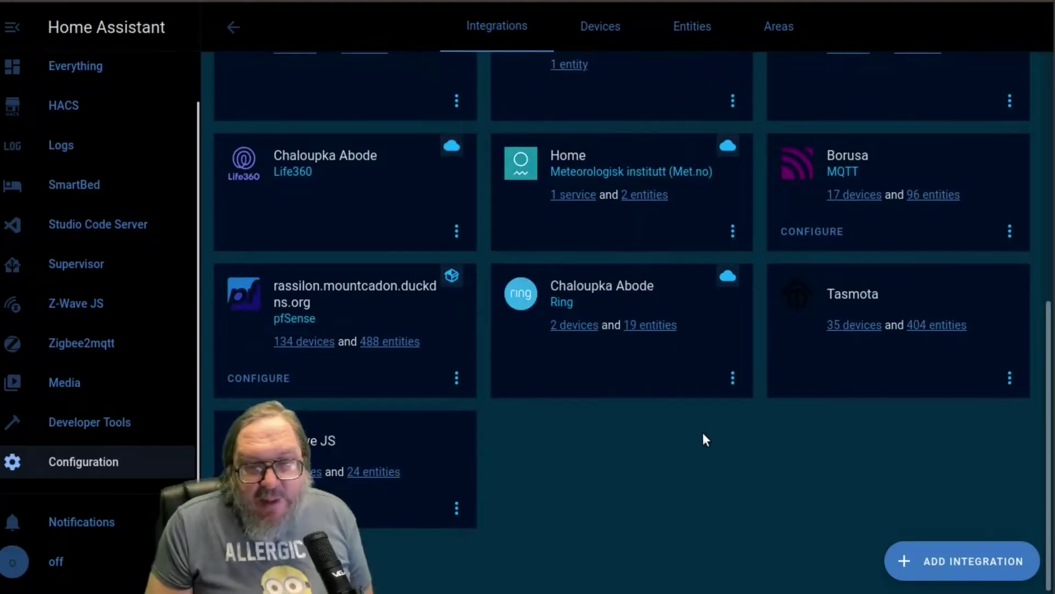
pyautogui.scroll(3, 704, 435)
pyautogui.scroll(-2, 702, 434)
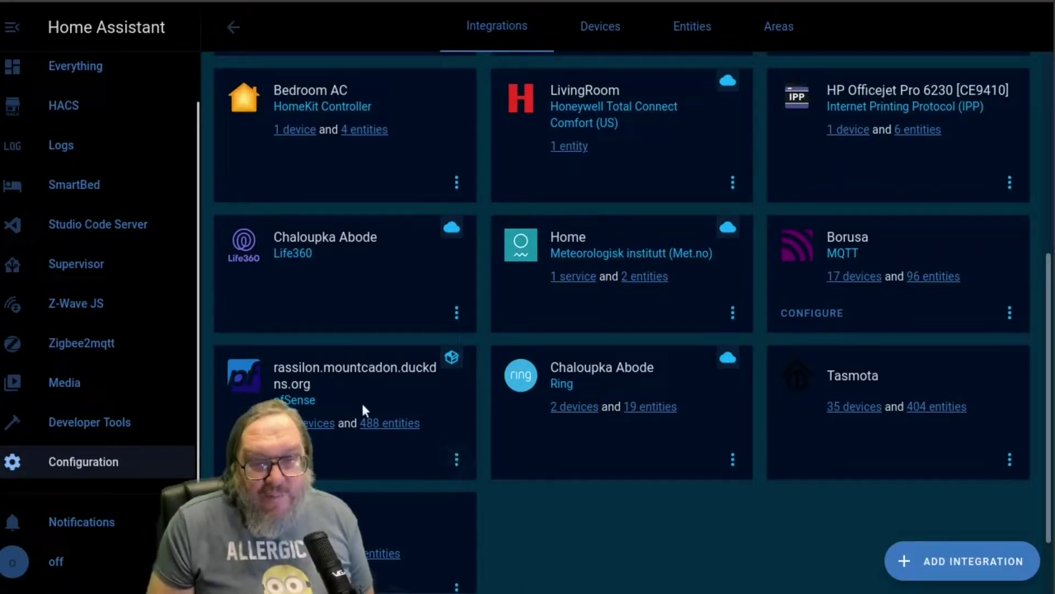
pyautogui.click(456, 459)
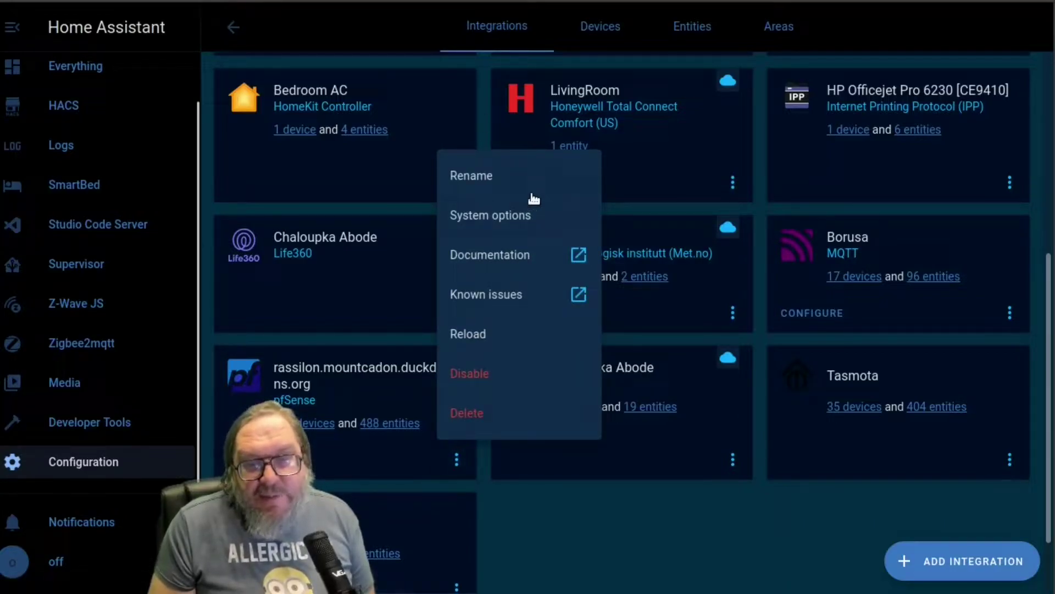
pyautogui.click(494, 216)
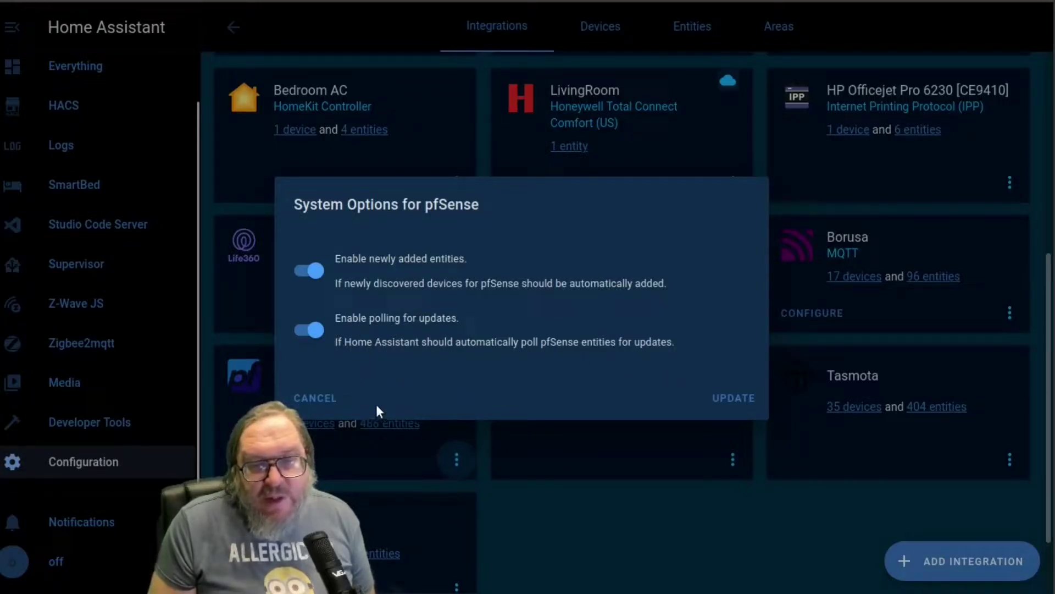
pyautogui.click(339, 399)
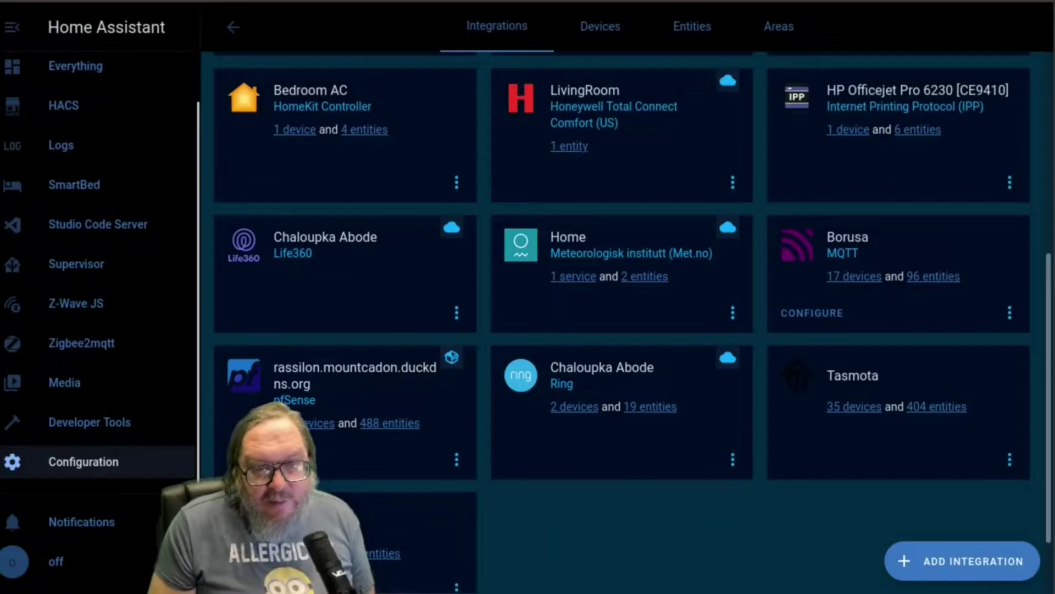
pyautogui.click(262, 459)
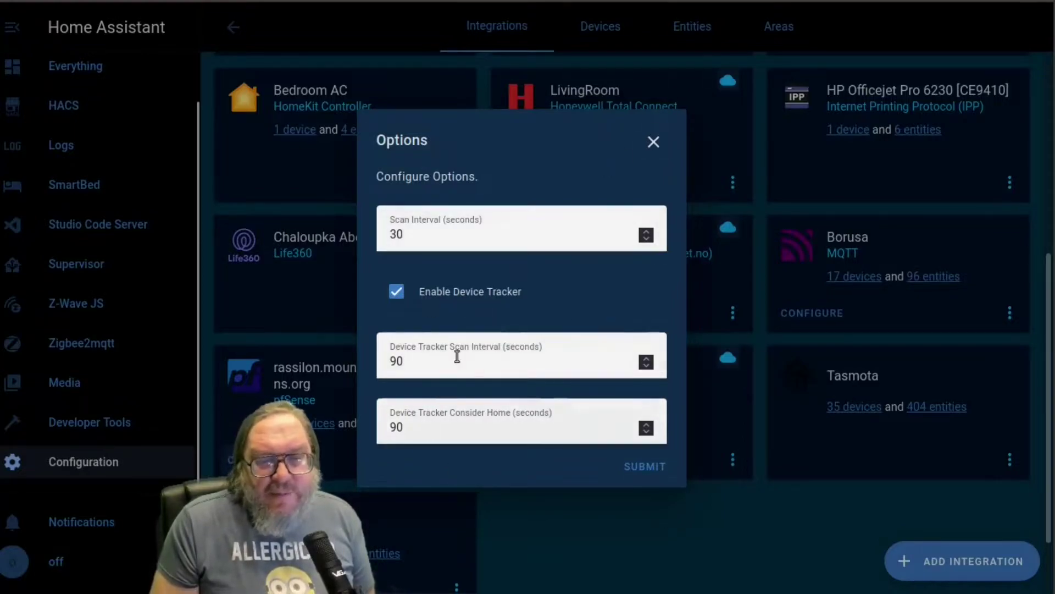
pyautogui.click(654, 142)
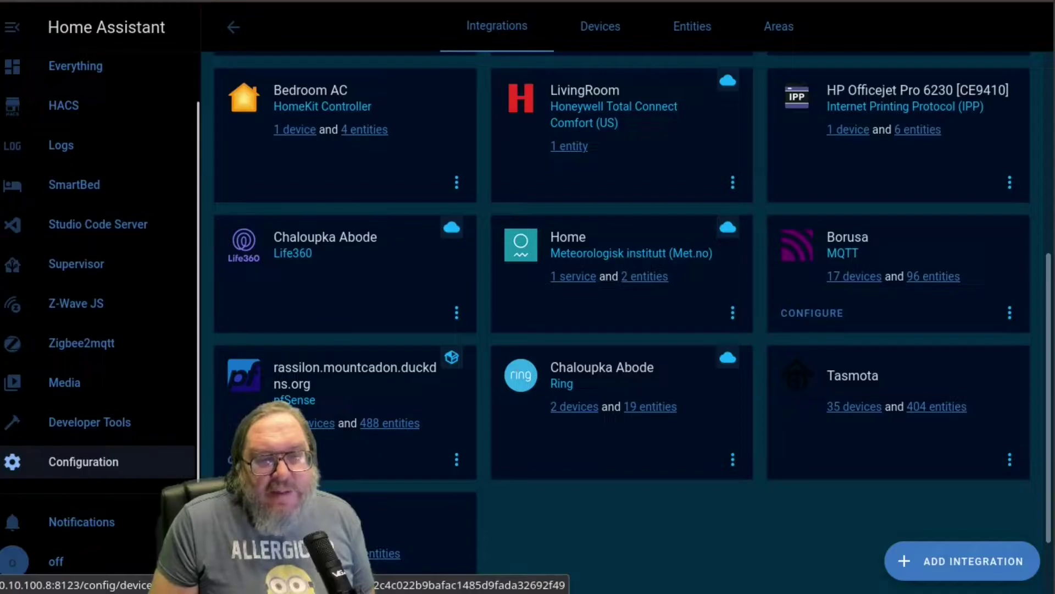
# List the devices belonging to the pfSense integration and examine their names, manufacturers, models and areas.
pyautogui.click(316, 423)
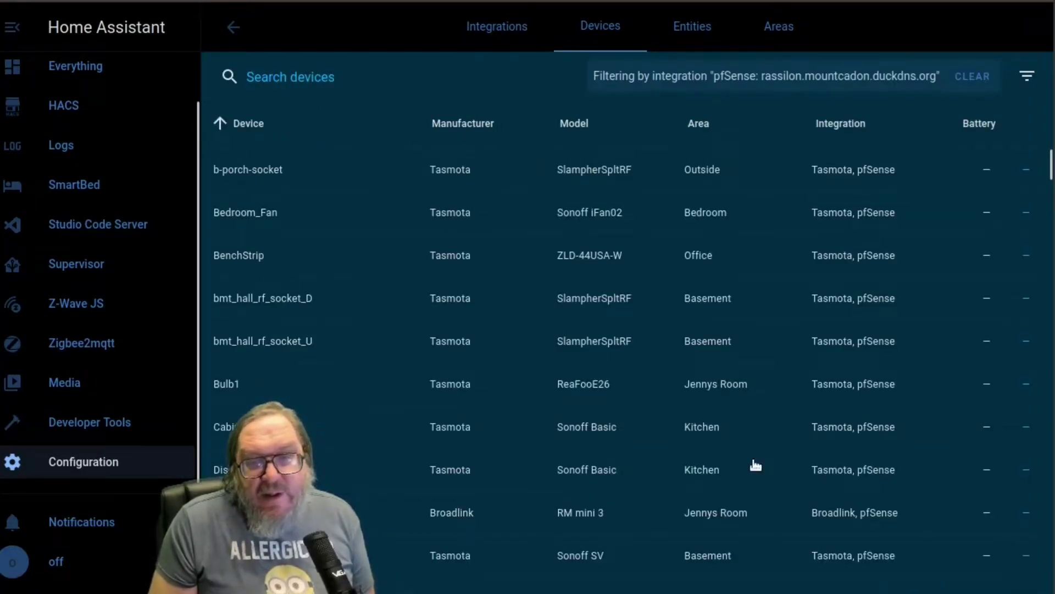
pyautogui.scroll(-2, 524, 332)
pyautogui.scroll(-15, 525, 332)
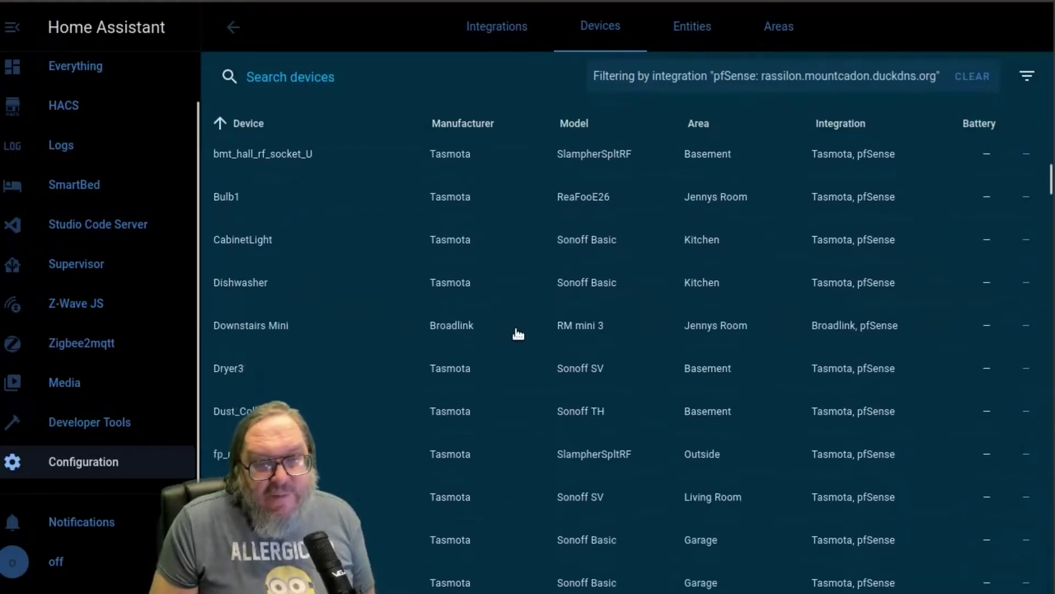
pyautogui.scroll(-20, 516, 332)
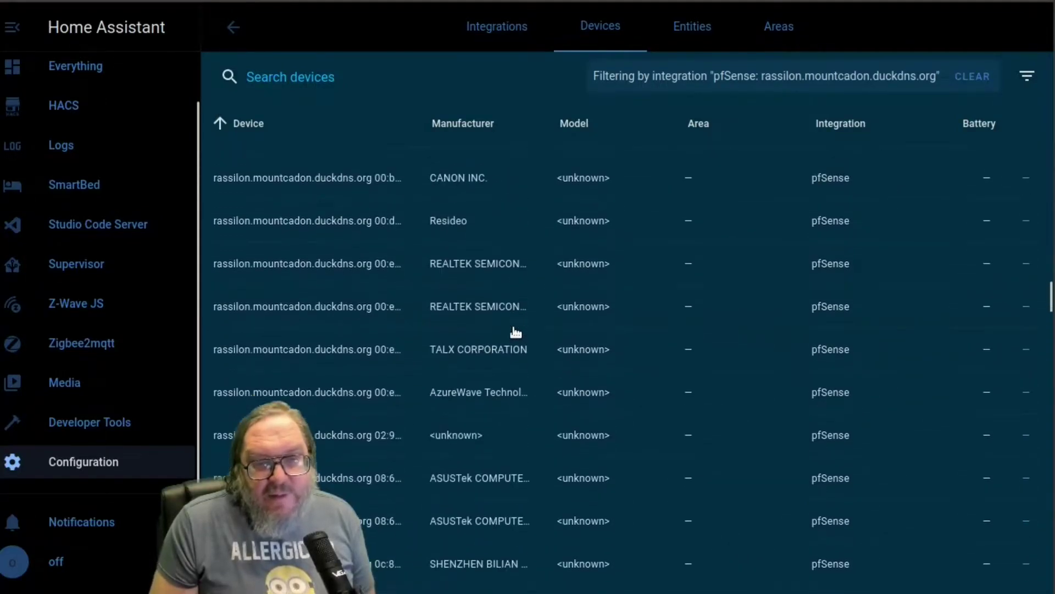
pyautogui.scroll(-5, 511, 333)
pyautogui.scroll(15, 505, 332)
pyautogui.scroll(15, 496, 328)
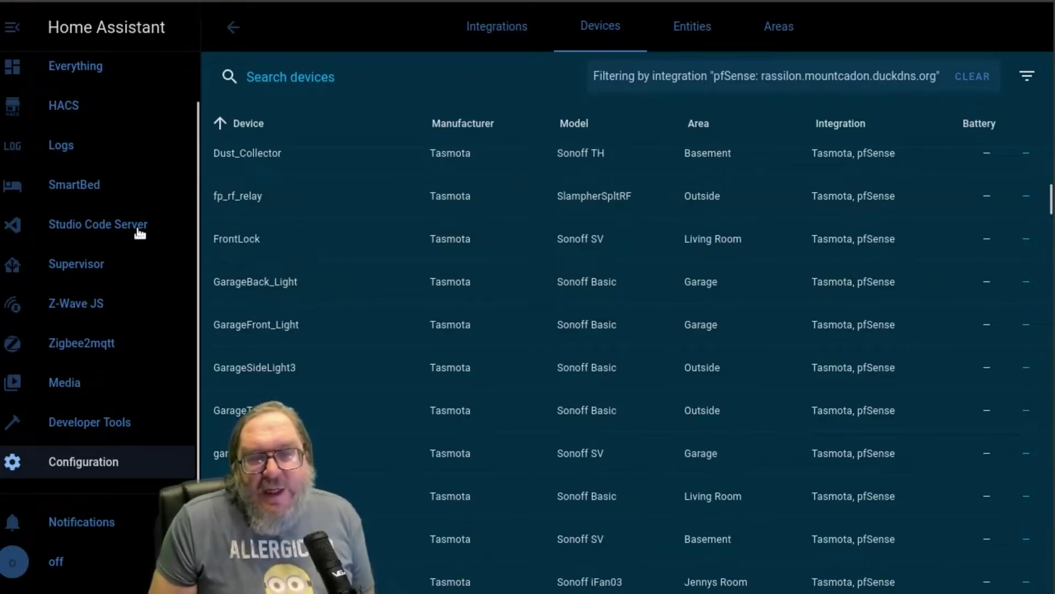
pyautogui.scroll(-5, 311, 286)
pyautogui.scroll(-2, 313, 299)
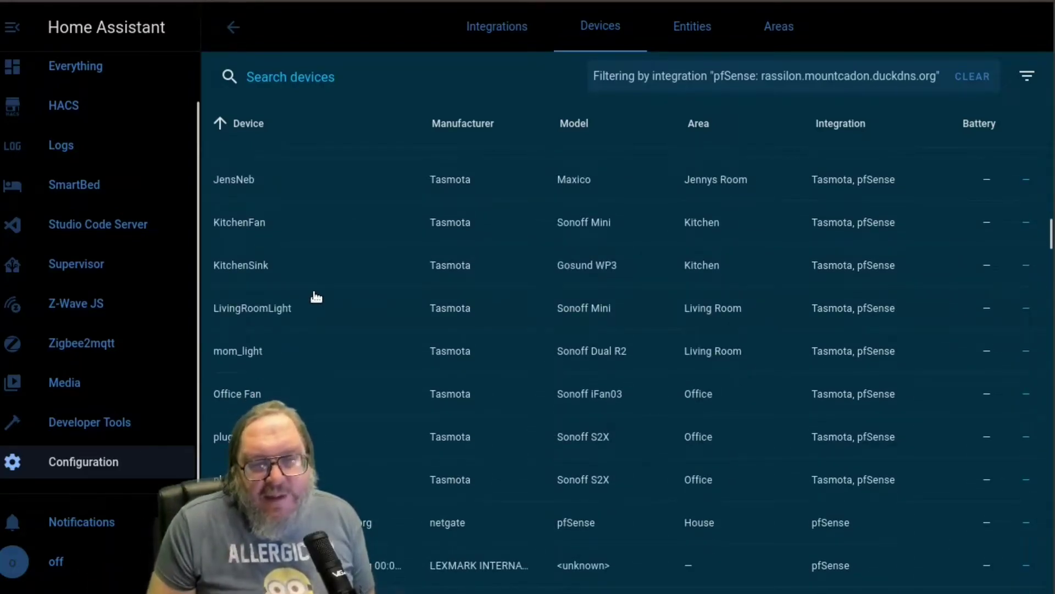
pyautogui.scroll(-6, 350, 310)
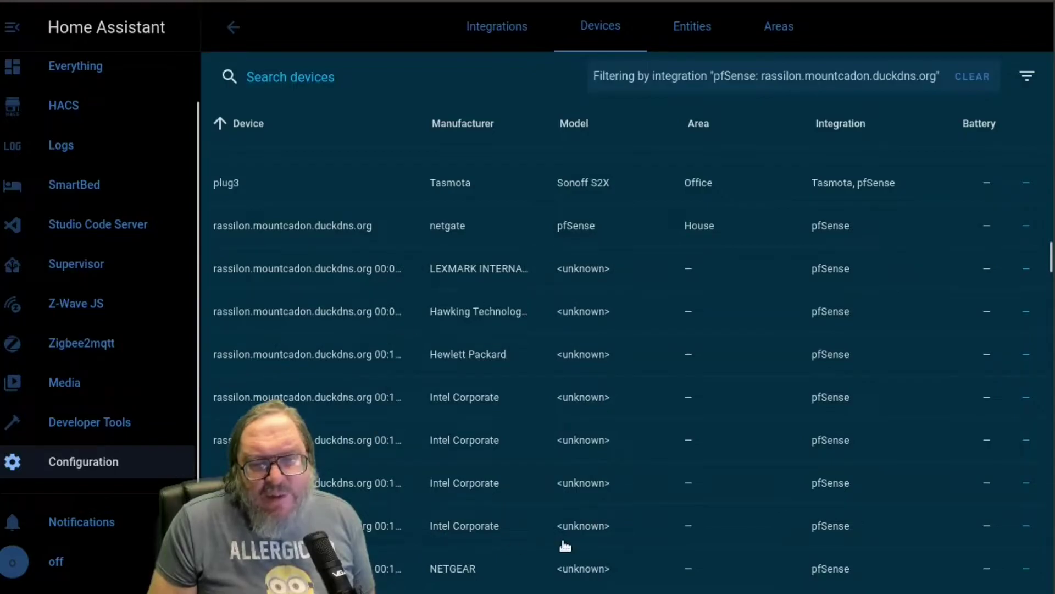
pyautogui.scroll(-15, 349, 403)
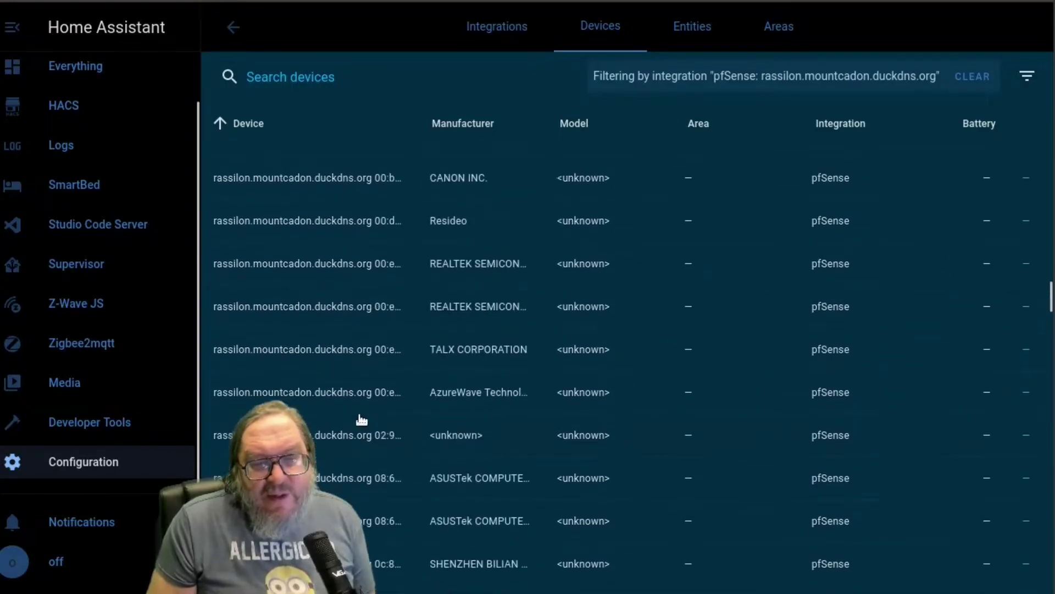
# Look through the remainder of the pfSense device list, comparing manufacturers and the entries shared with the Tasmota integration.
pyautogui.scroll(-15, 362, 424)
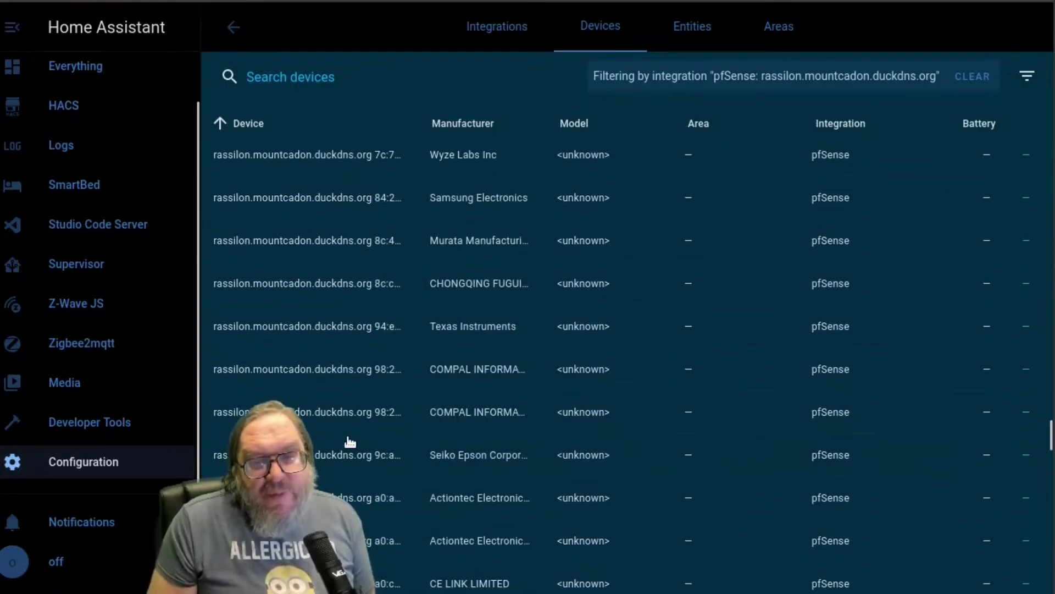
pyautogui.scroll(15, 344, 436)
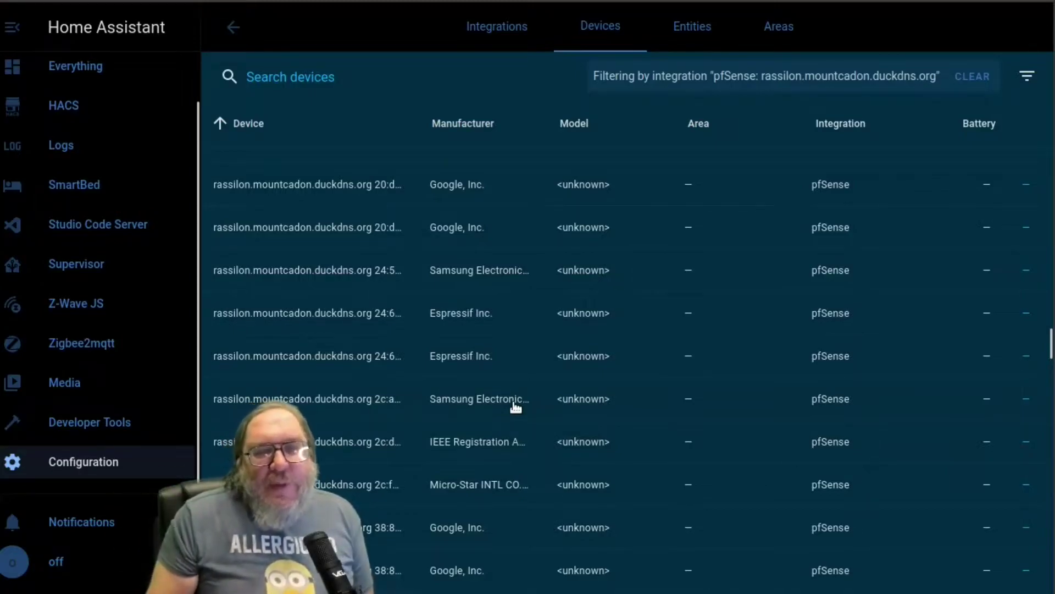
pyautogui.scroll(-15, 385, 448)
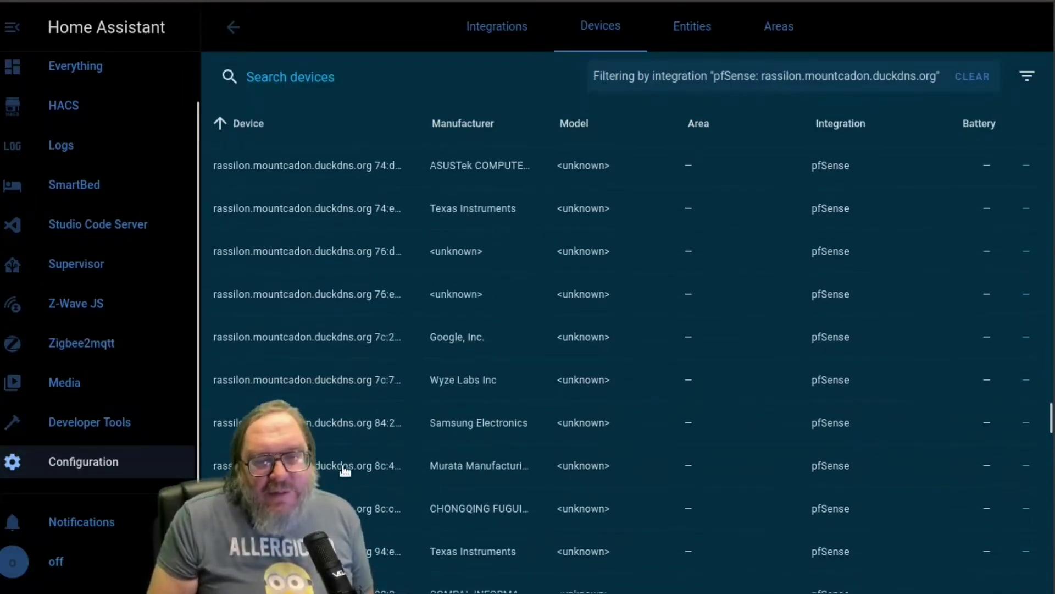
pyautogui.scroll(-15, 349, 466)
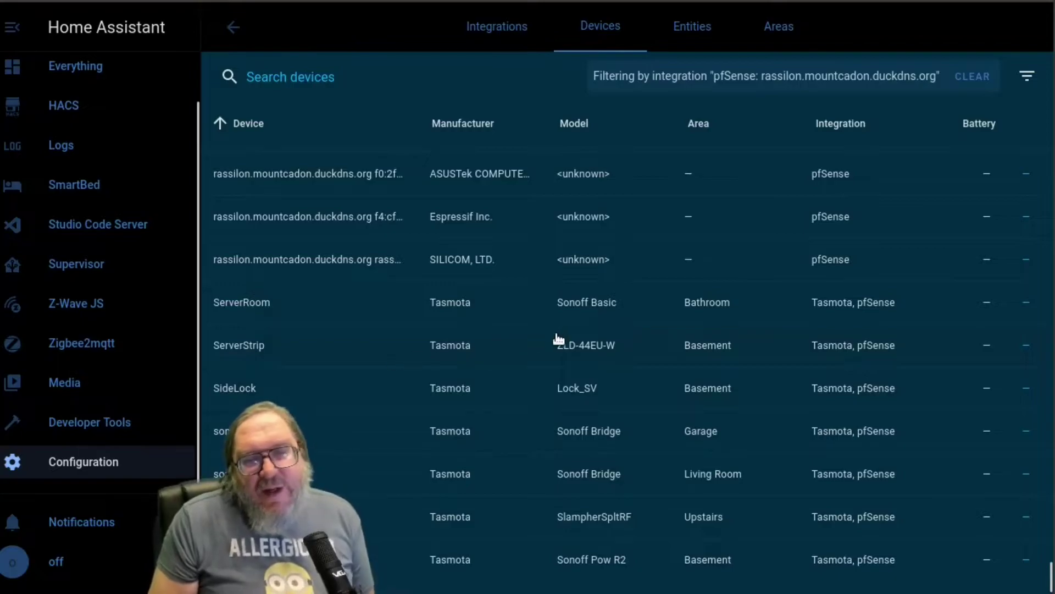
pyautogui.scroll(5, 486, 459)
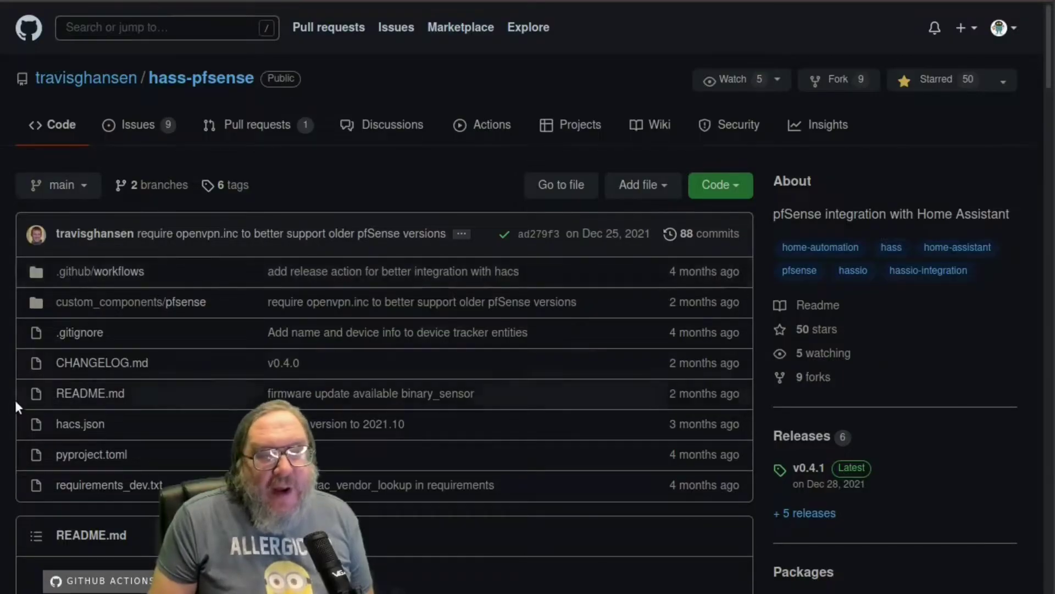
# Read the hass-pfsense README on GitHub, covering installation, pfSense settings, config, options, binary_sensor and device_tracker.
pyautogui.scroll(-6, 355, 308)
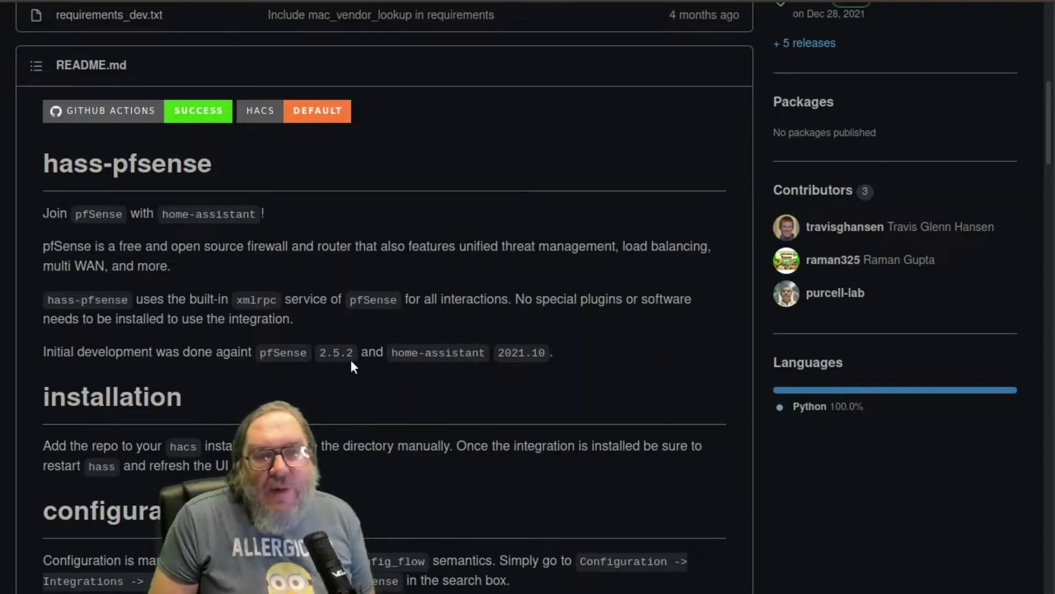
pyautogui.scroll(-6, 351, 361)
pyautogui.scroll(-3, 351, 363)
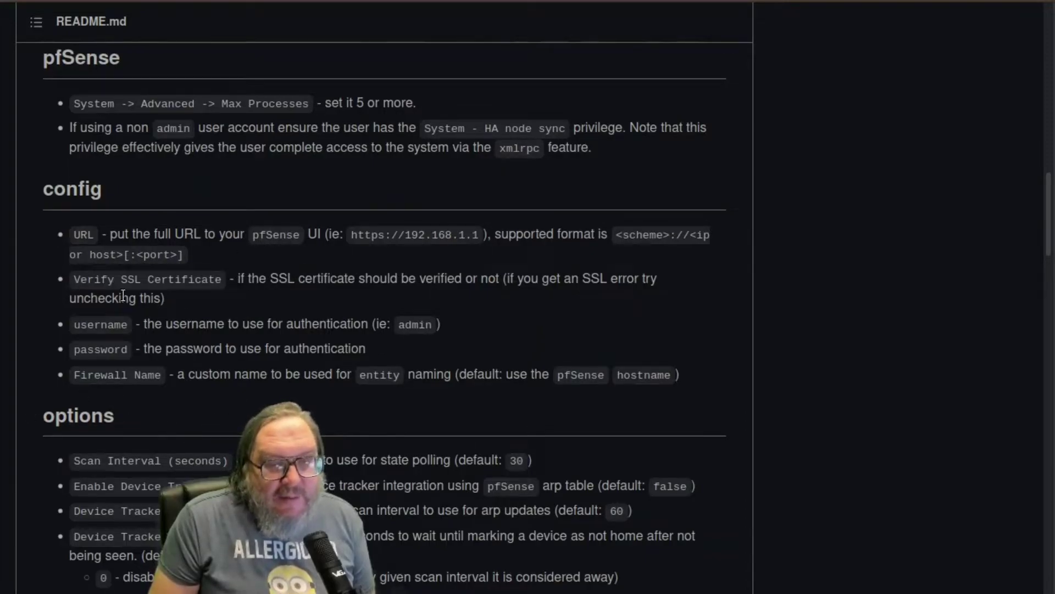
pyautogui.scroll(-3, 104, 263)
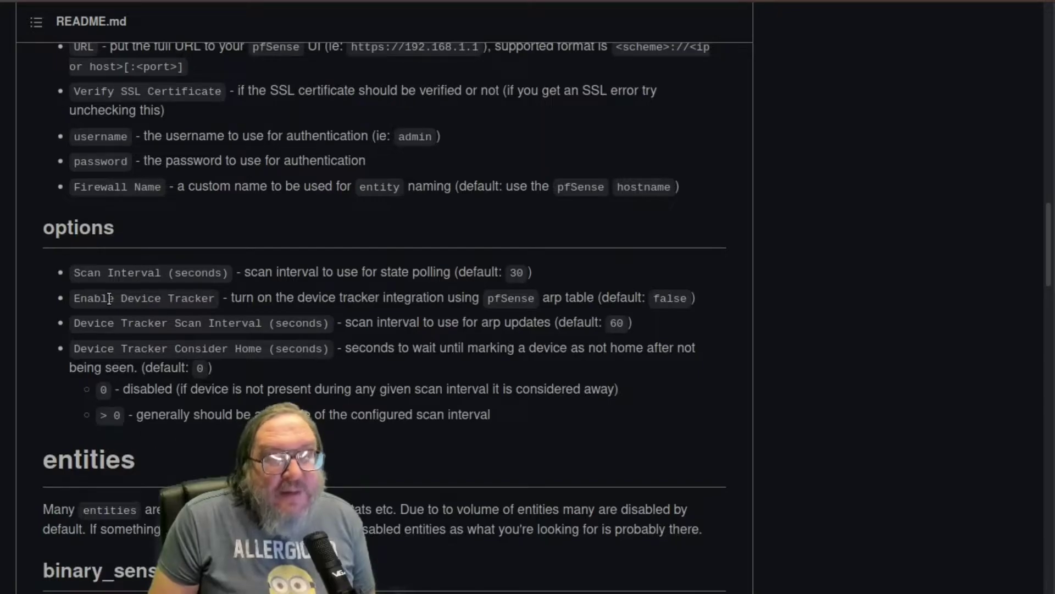
pyautogui.scroll(-5, 174, 256)
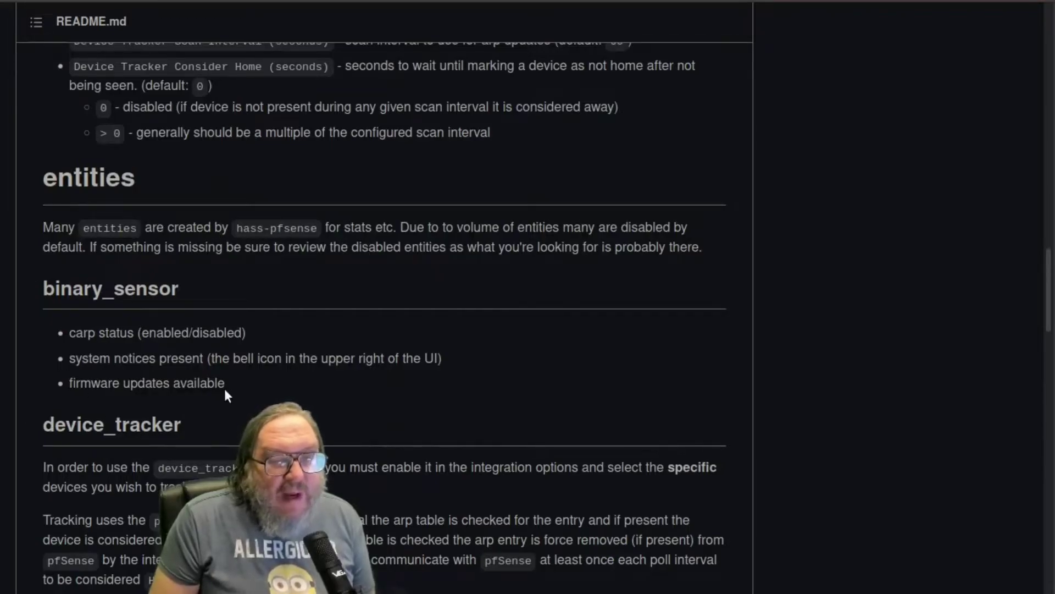
pyautogui.scroll(-2, 225, 388)
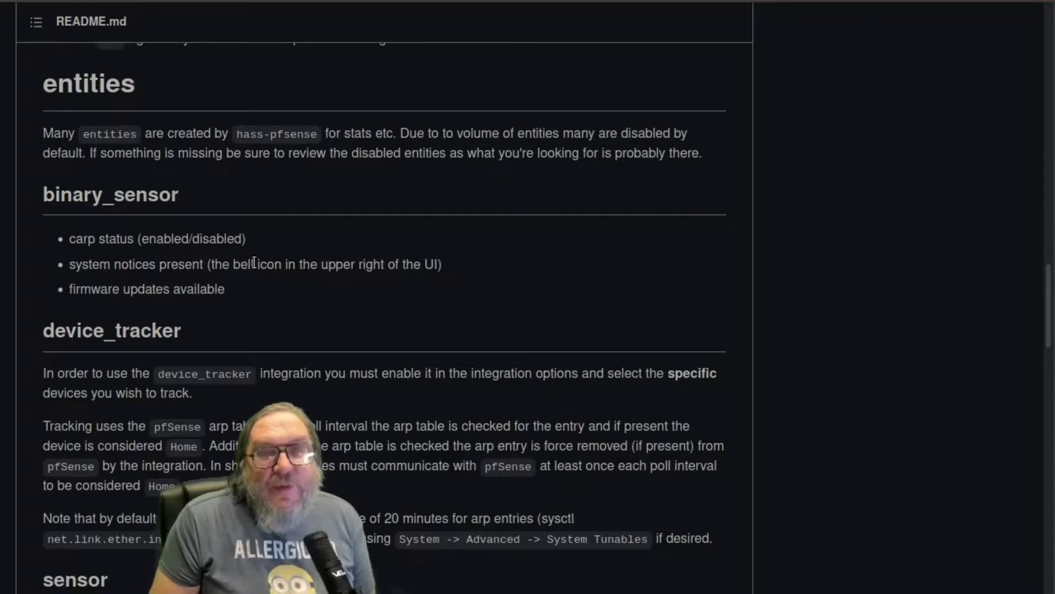
pyautogui.scroll(-3, 200, 258)
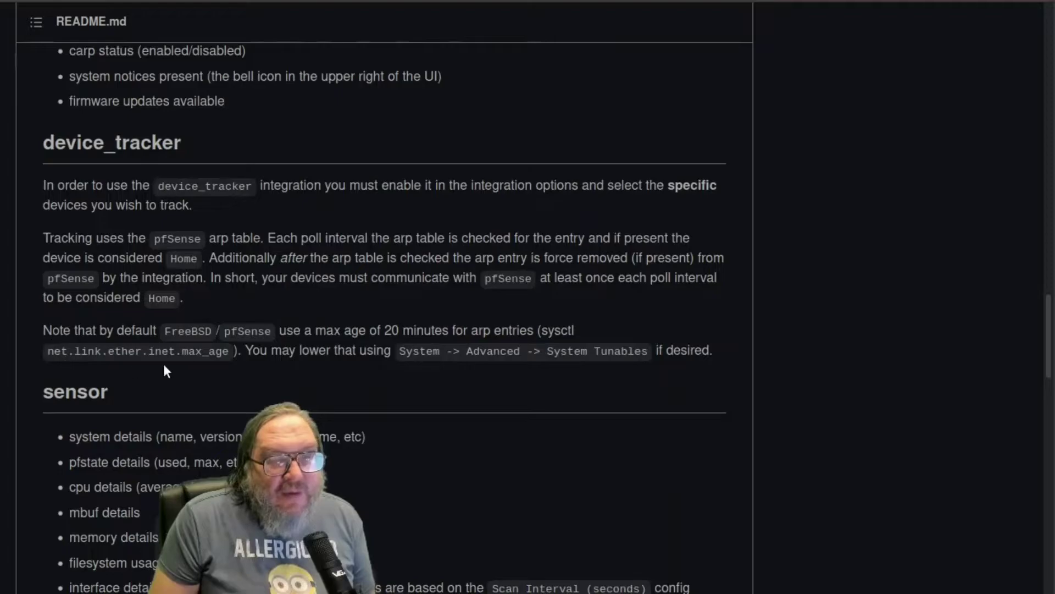
# Read the README's sensor, switch and services sections, including the example service calls, and return to the repository's file list.
pyautogui.scroll(-5, 75, 314)
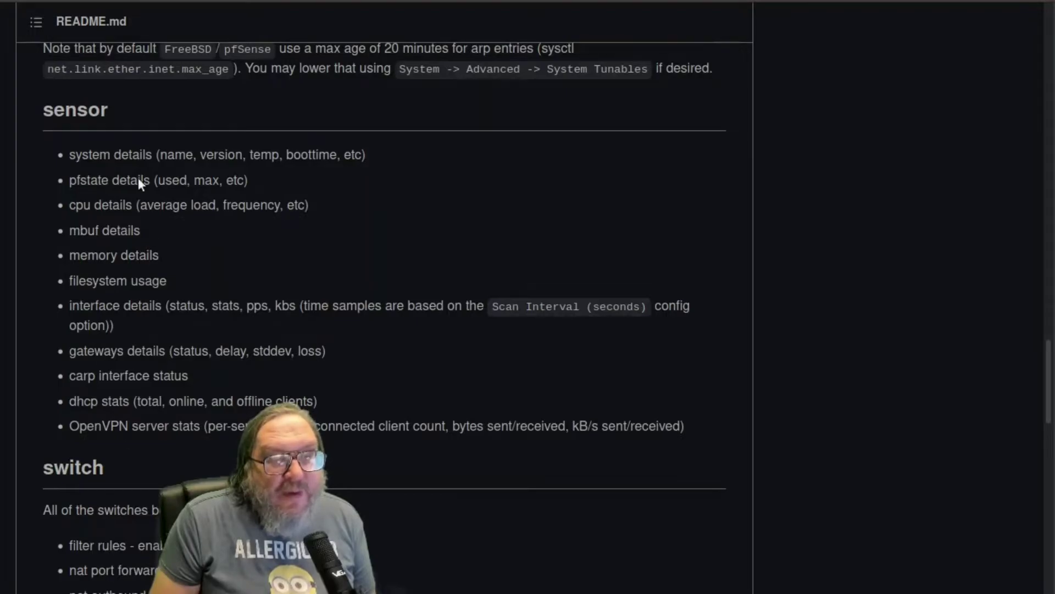
pyautogui.scroll(-3, 154, 460)
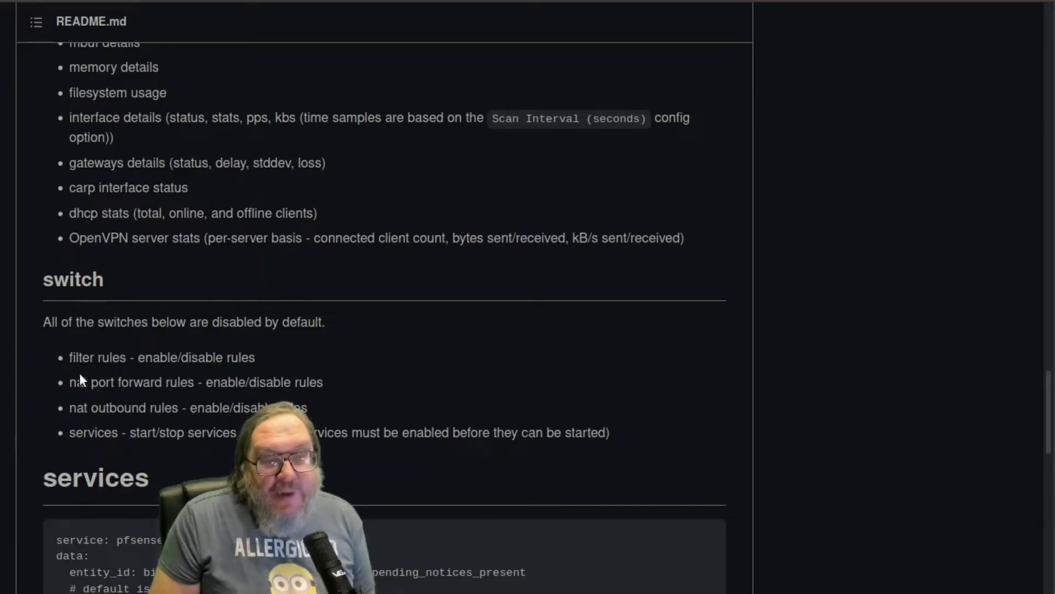
pyautogui.scroll(-6, 112, 364)
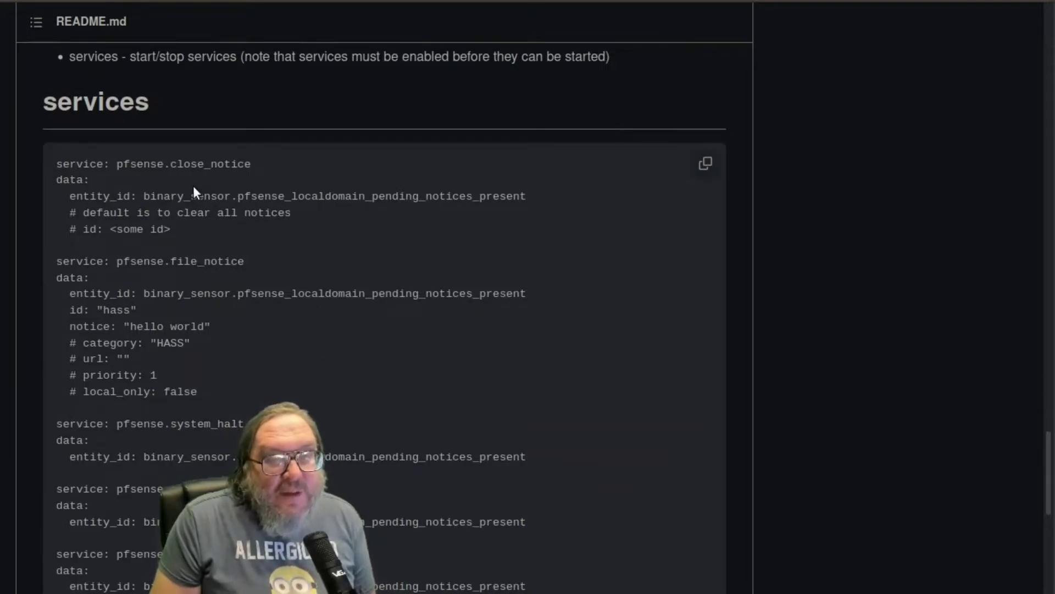
pyautogui.scroll(-6, 202, 459)
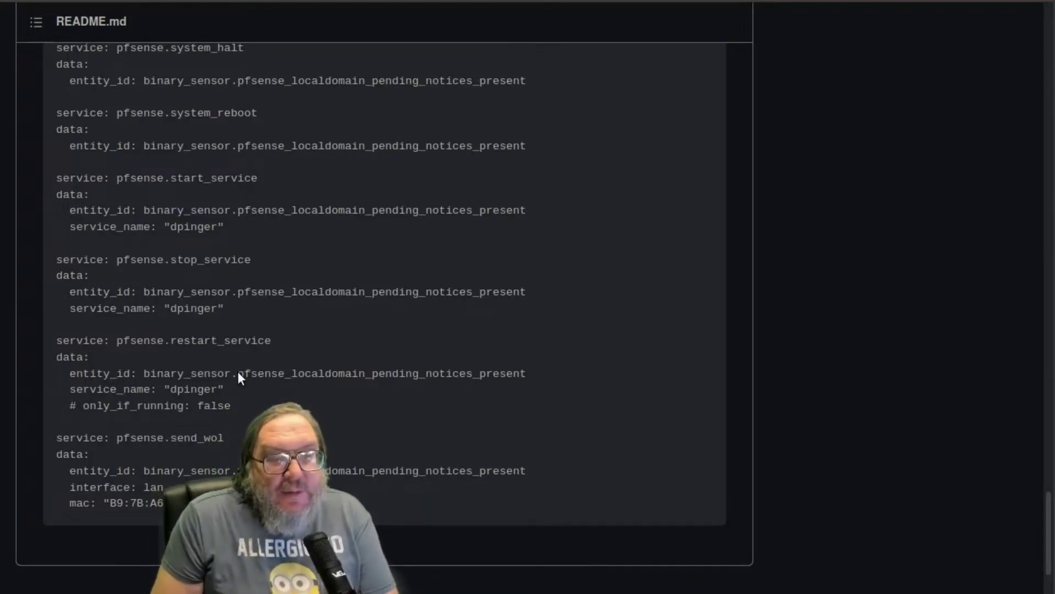
pyautogui.scroll(6, 230, 296)
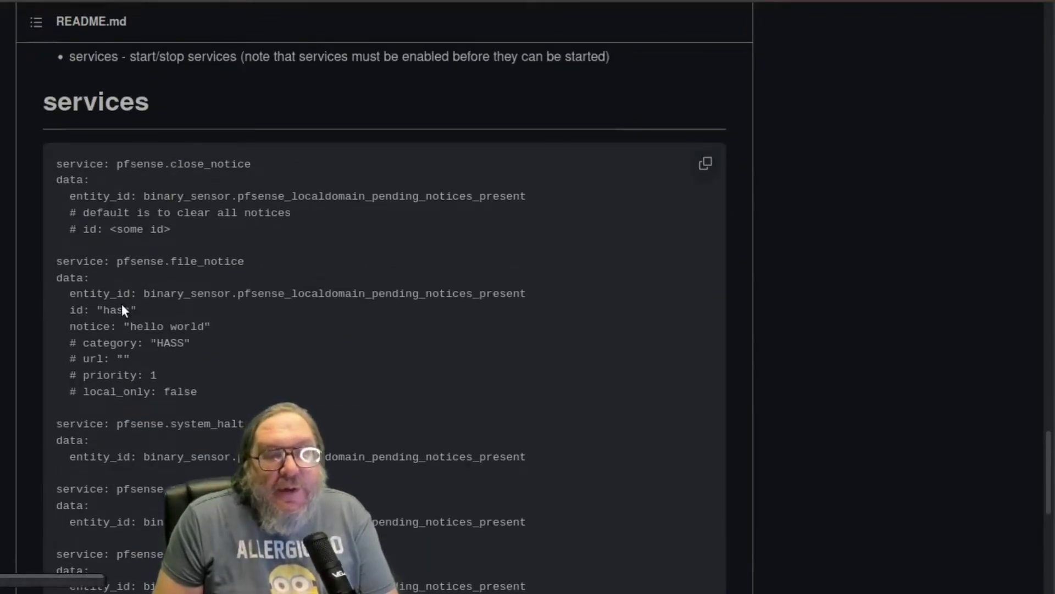
pyautogui.scroll(-6, 338, 380)
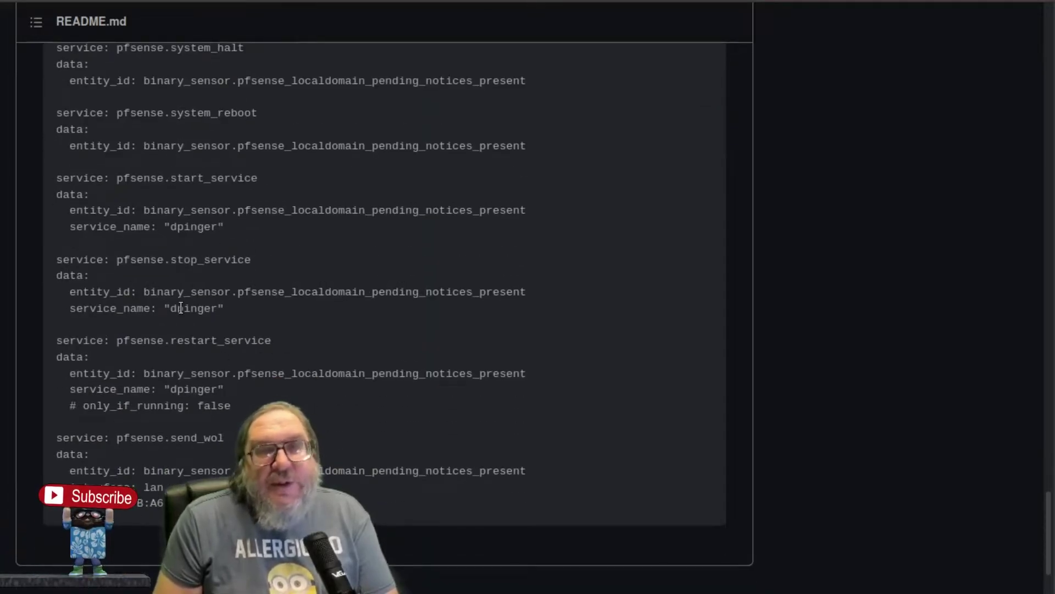
pyautogui.scroll(15, 376, 340)
pyautogui.scroll(20, 375, 356)
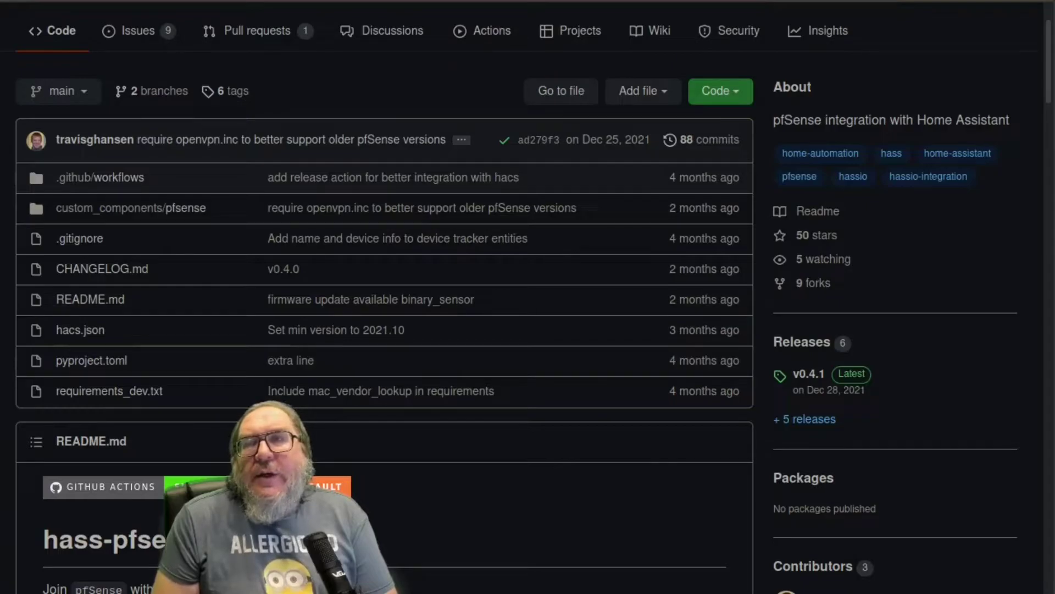
# Switch to Home Assistant, review the tracked devices of the second person in People & Zones, and close the details without changes.
pyautogui.hotkey('ctrl', 'Tab')
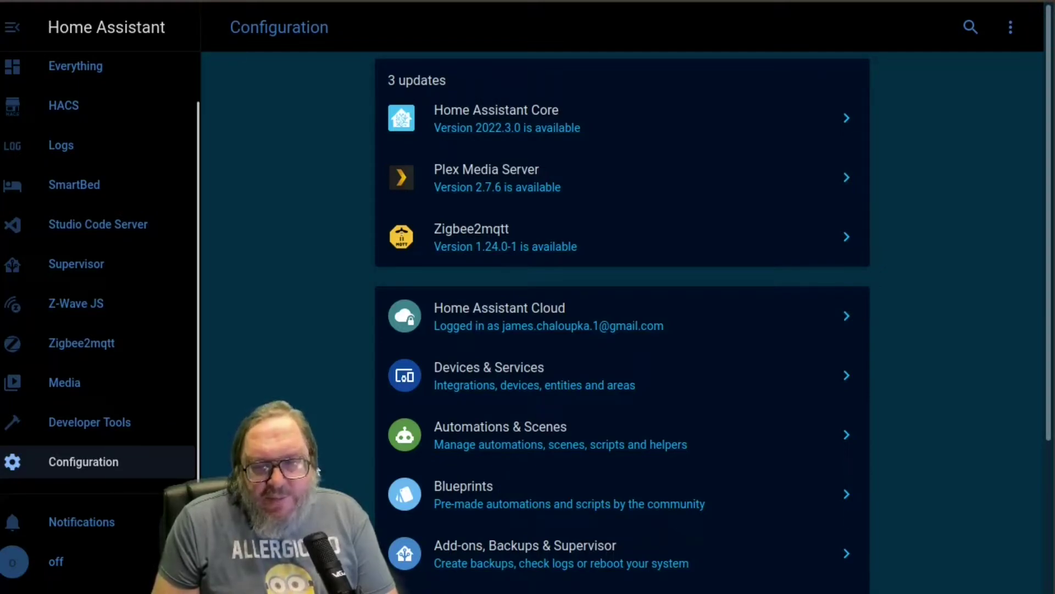
pyautogui.scroll(-3, 599, 471)
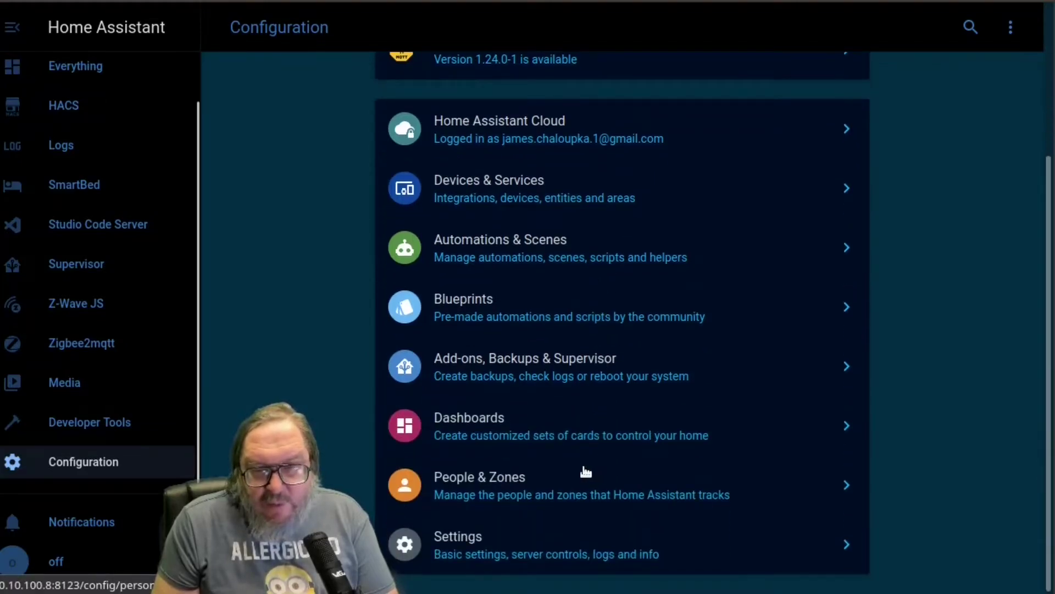
pyautogui.click(501, 490)
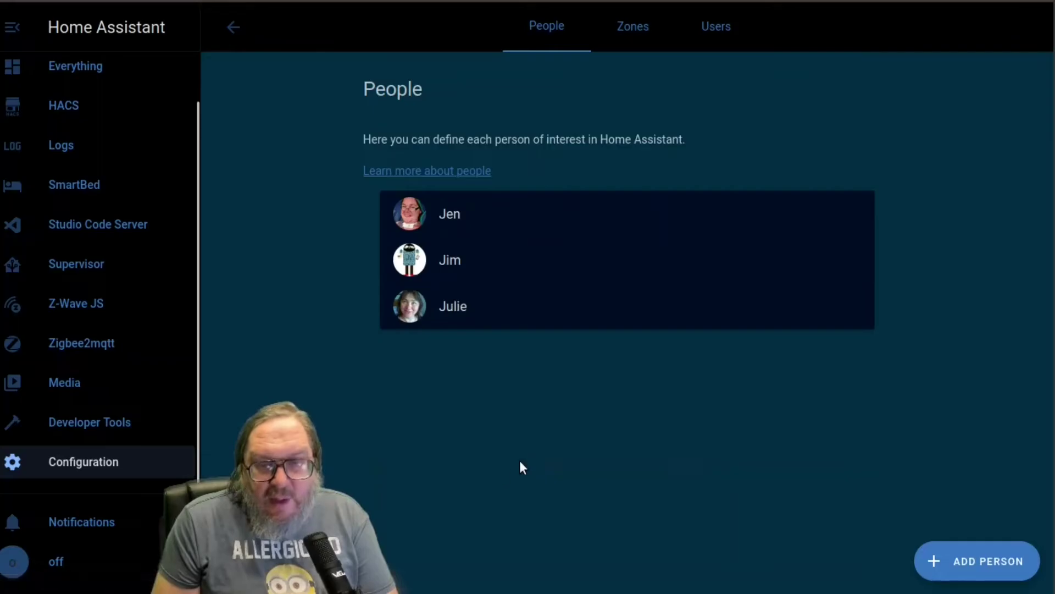
pyautogui.click(450, 266)
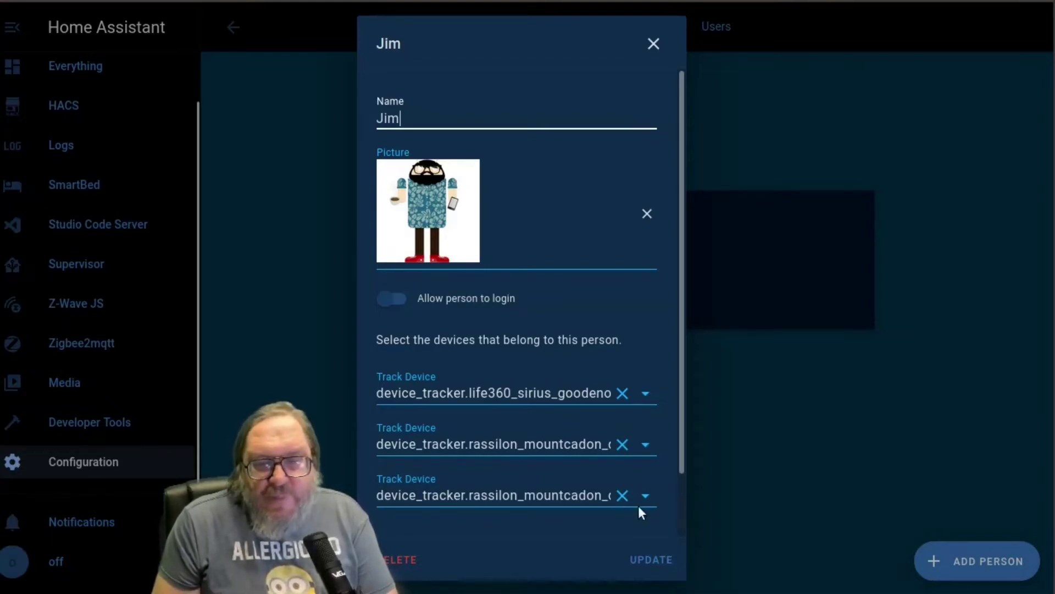
pyautogui.click(652, 44)
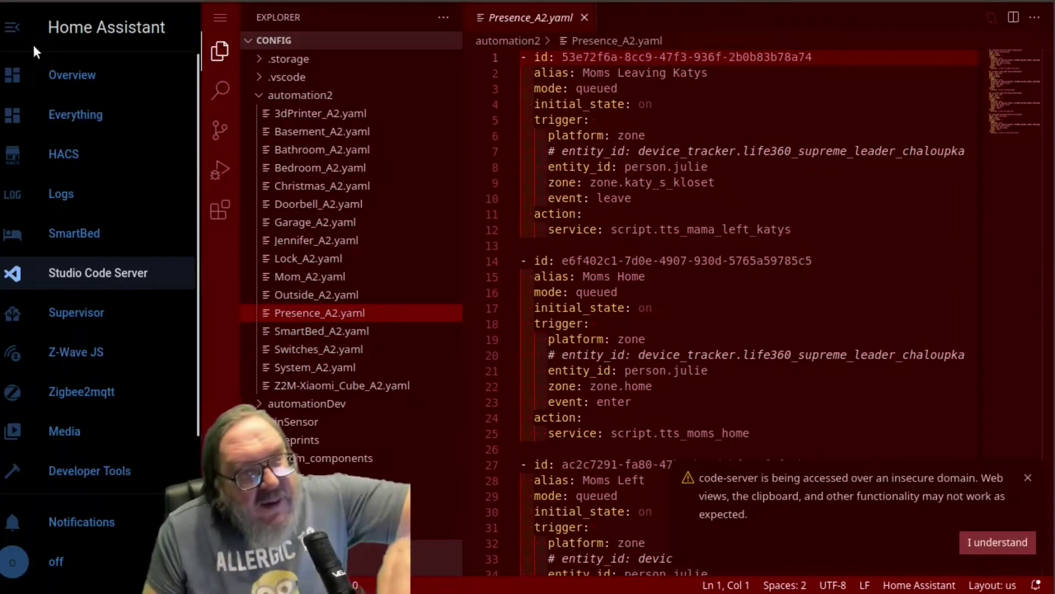
# Collapse the Home Assistant sidebar, dismiss the insecure domain warning, and review the zone-triggered automations in Presence_A2.yaml.
pyautogui.click(10, 30)
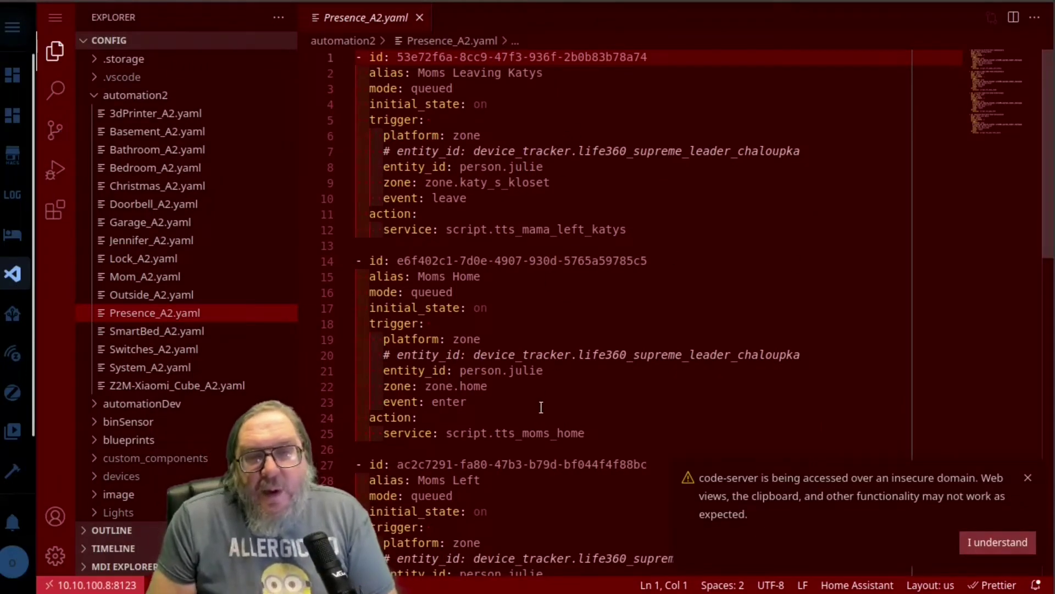
pyautogui.click(1027, 477)
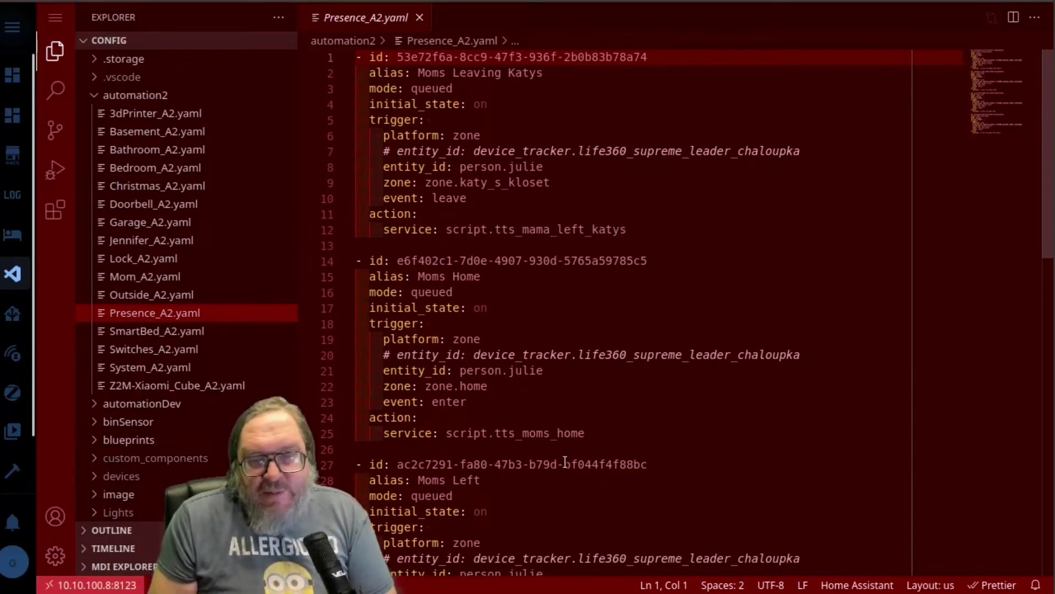
pyautogui.scroll(-3, 541, 385)
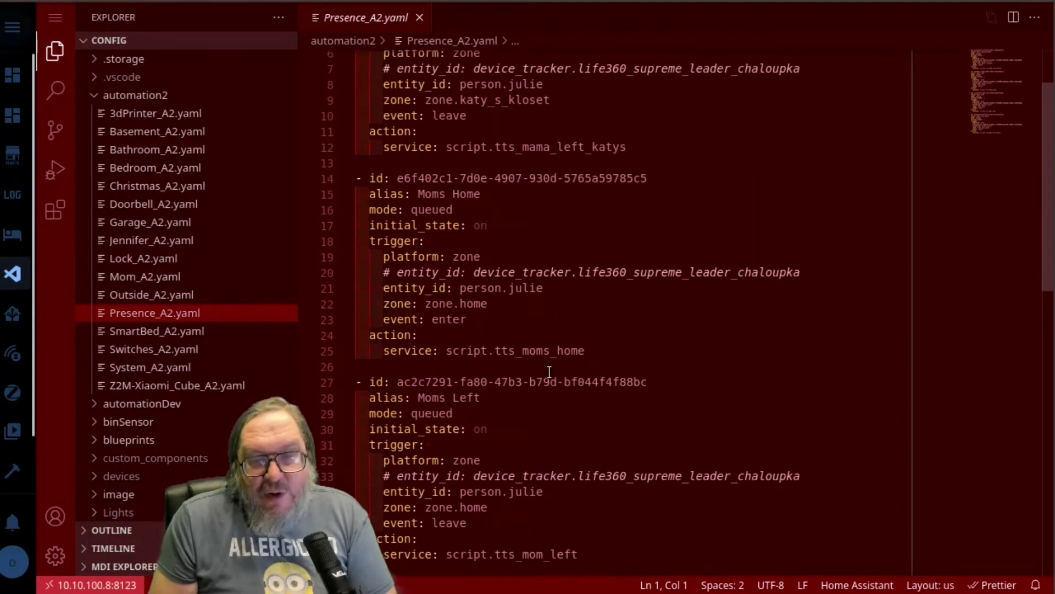
pyautogui.scroll(-2, 528, 421)
pyautogui.scroll(-3, 526, 406)
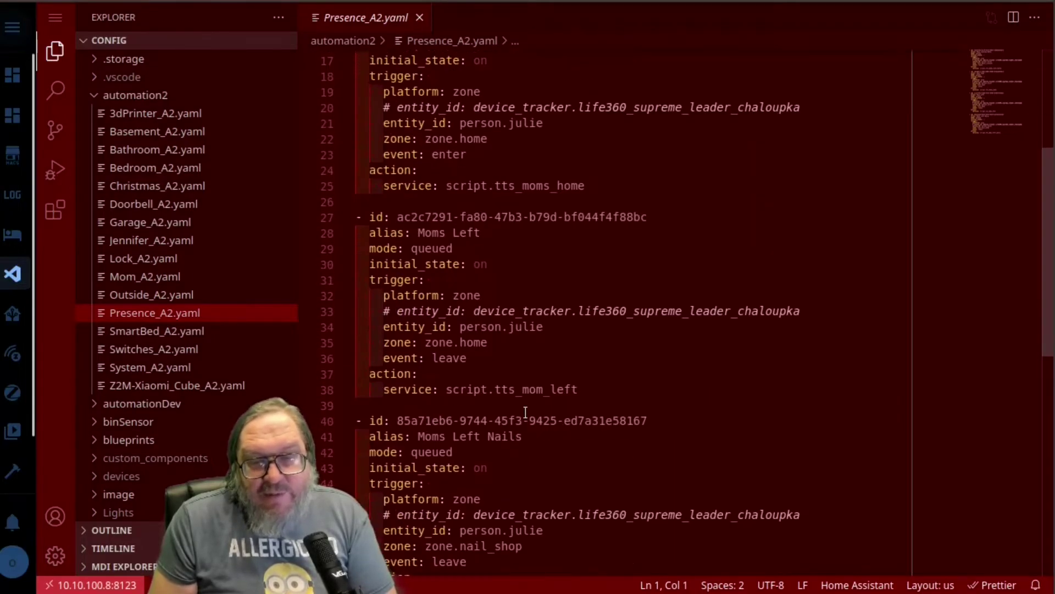
pyautogui.scroll(-3, 526, 407)
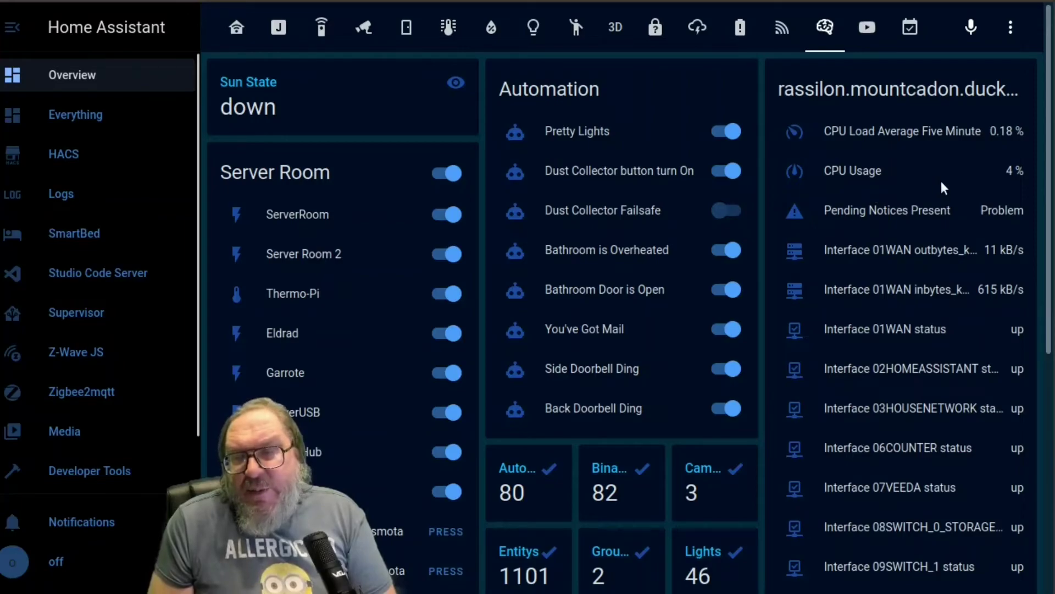
# Examine the pfSense card on the Overview dashboard, from CPU and interface sensors to system temperature and gateway status.
pyautogui.scroll(-2, 942, 187)
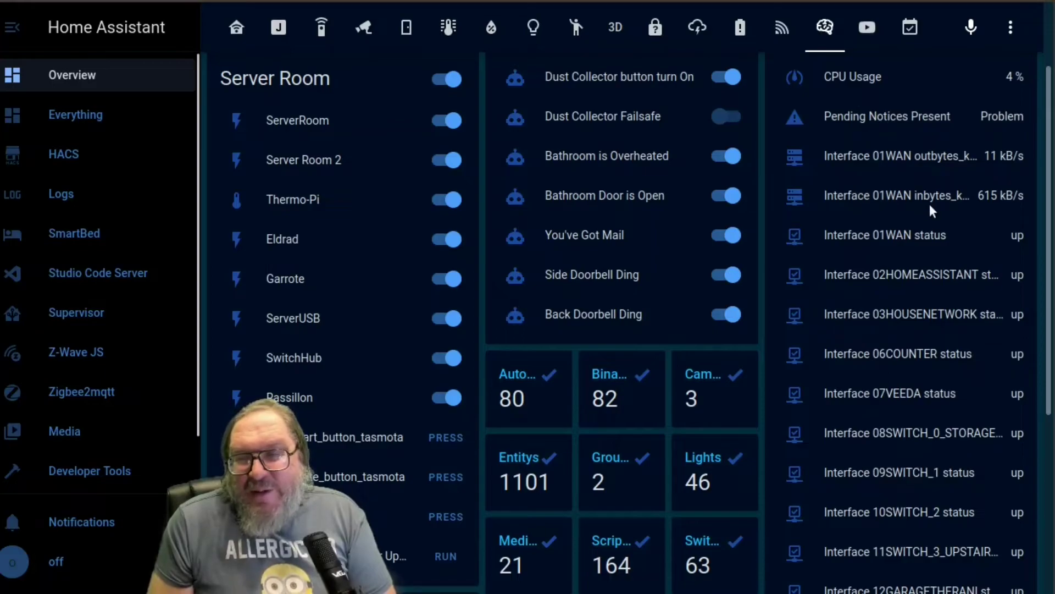
pyautogui.scroll(-2, 921, 203)
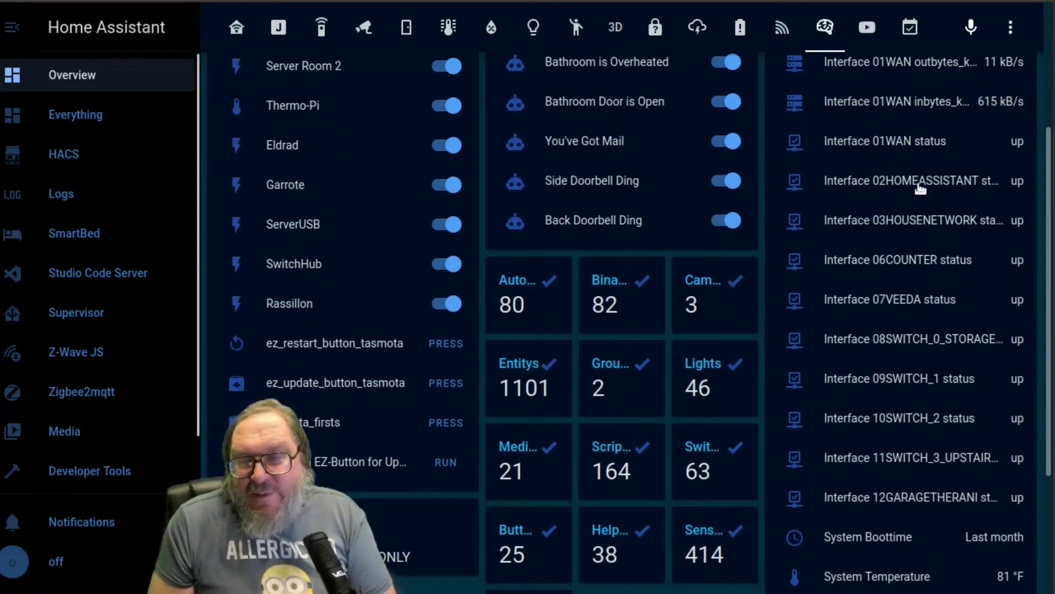
pyautogui.scroll(-4, 919, 190)
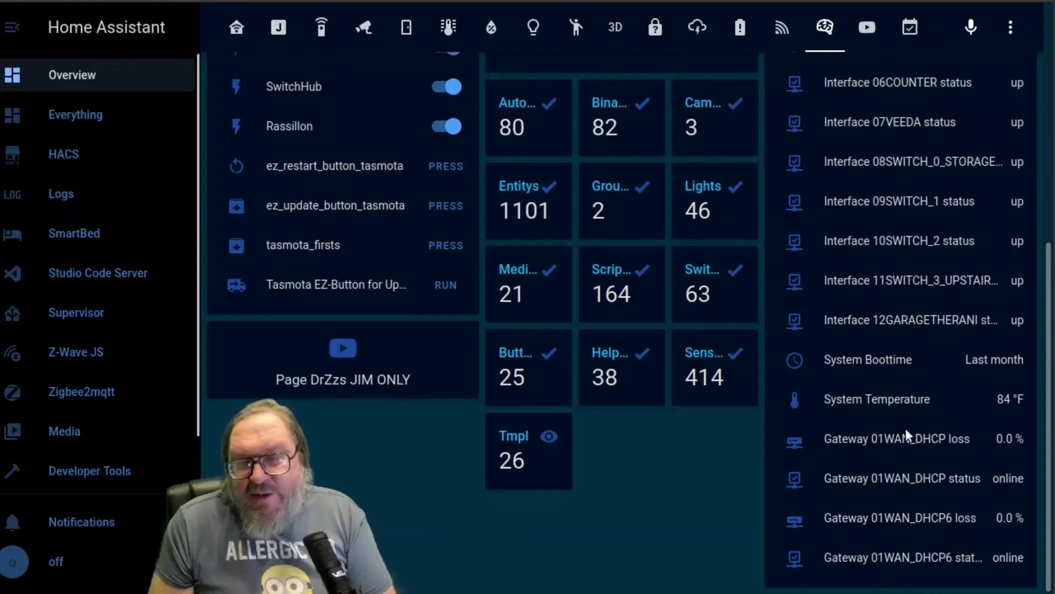
pyautogui.scroll(8, 891, 425)
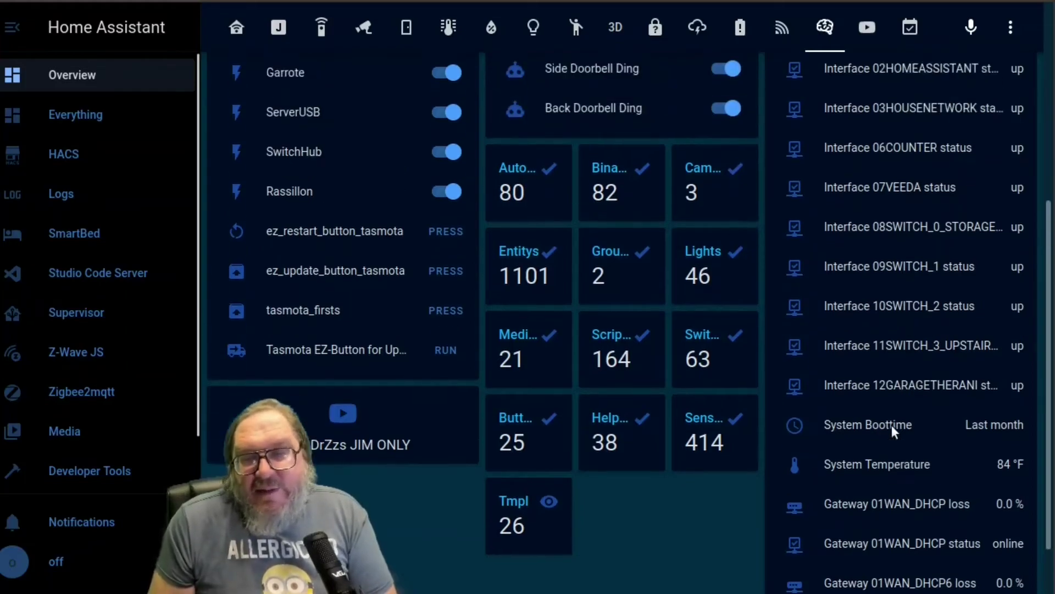
pyautogui.scroll(-8, 891, 425)
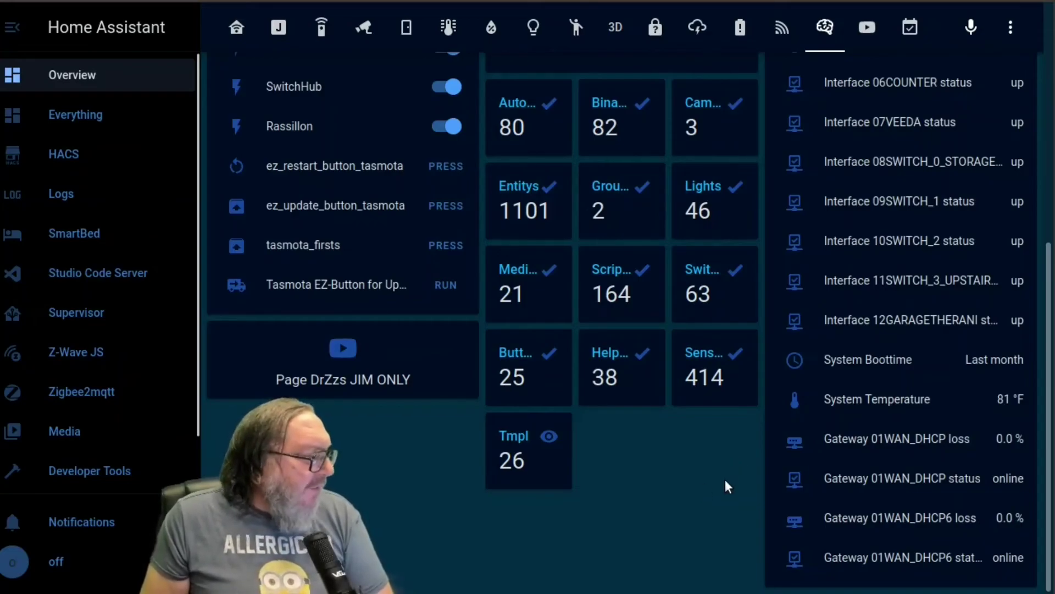
pyautogui.scroll(7, 724, 479)
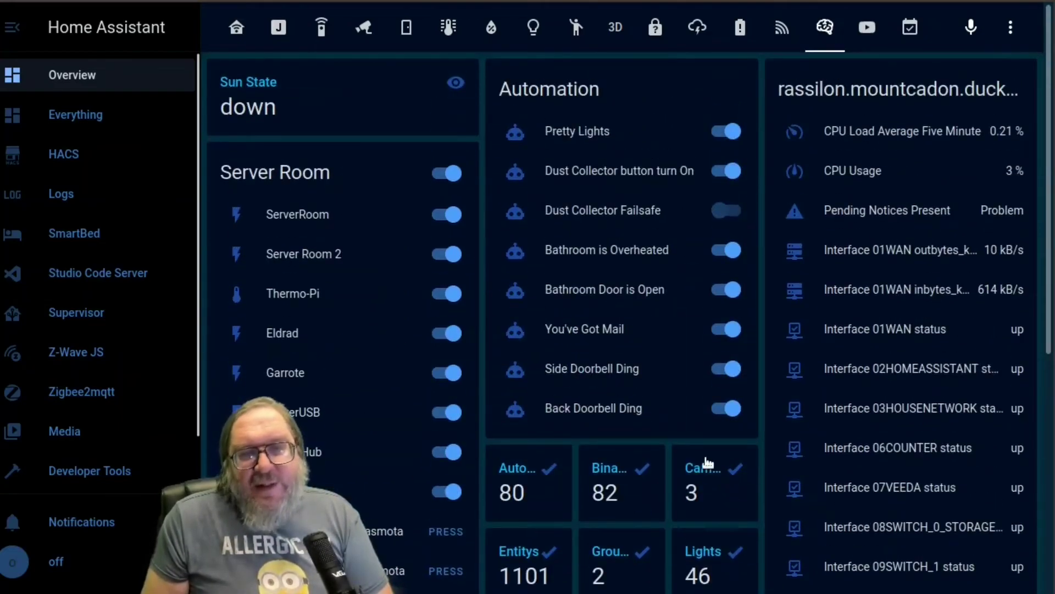